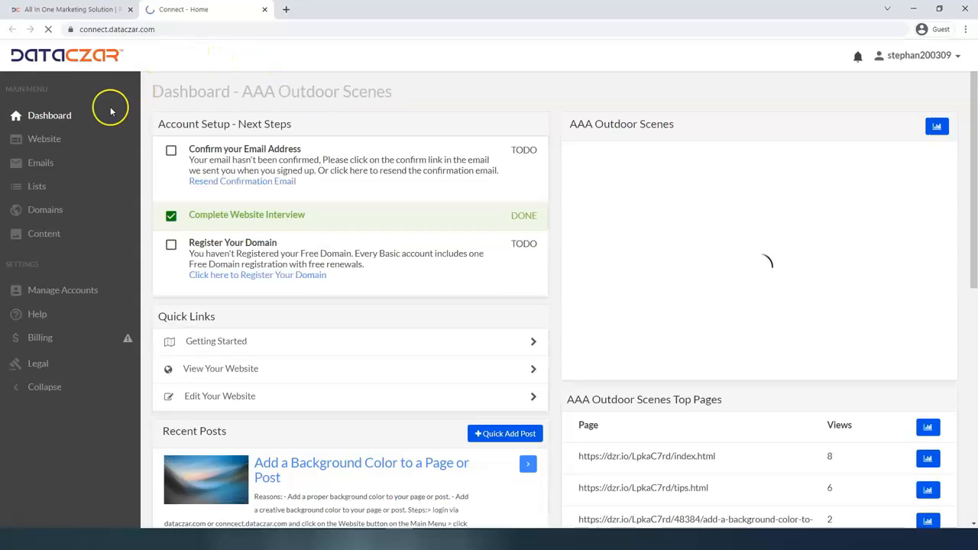
Close the extra browser tab, switch to full screen, and open the AAA Outdoor Scenes website's public preview.
{"action": "left_click", "coordinate": [130, 10]}
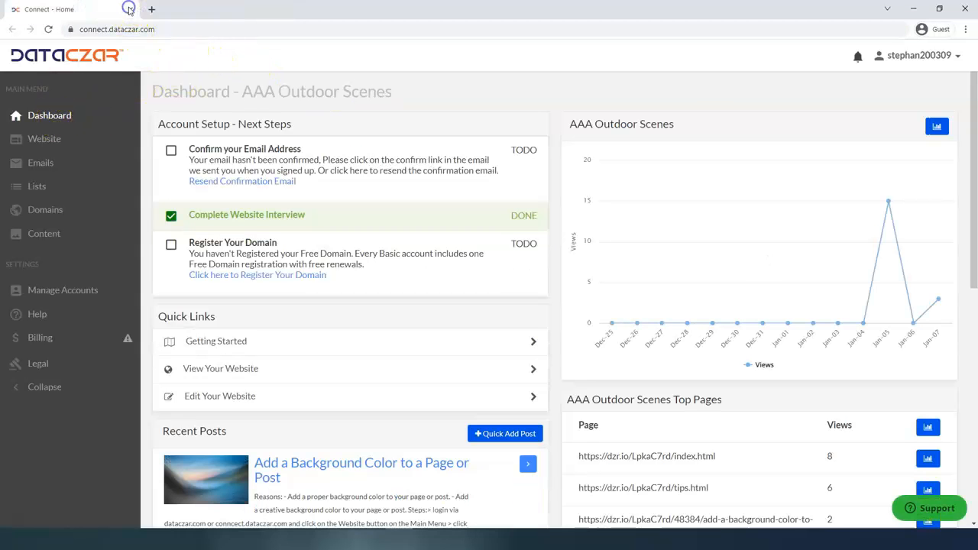
{"action": "key", "text": "F11"}
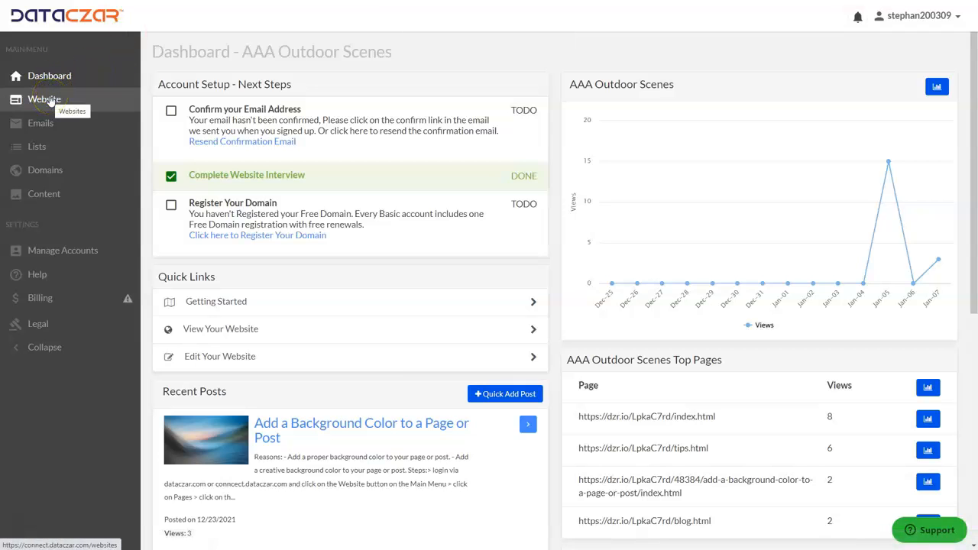
{"action": "left_click", "coordinate": [46, 100]}
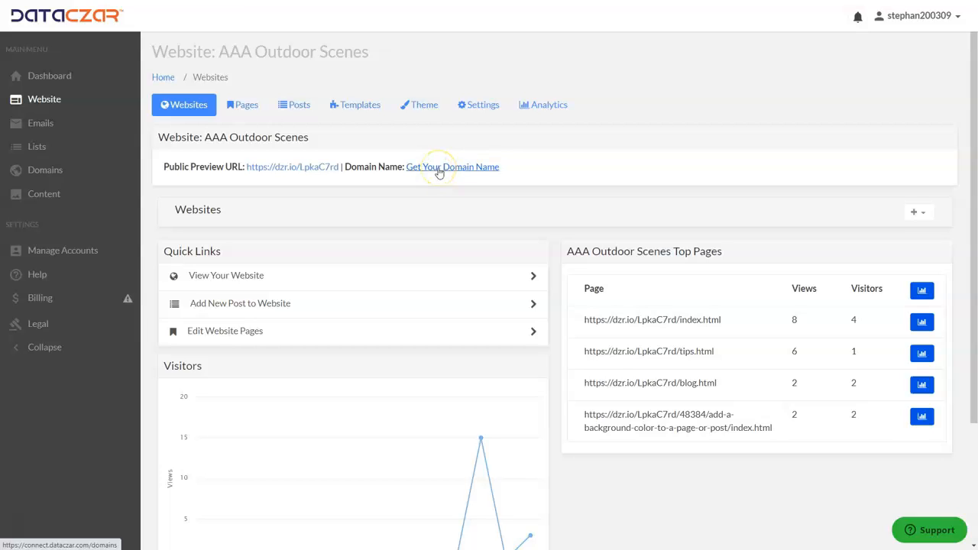
{"action": "left_click", "coordinate": [279, 170]}
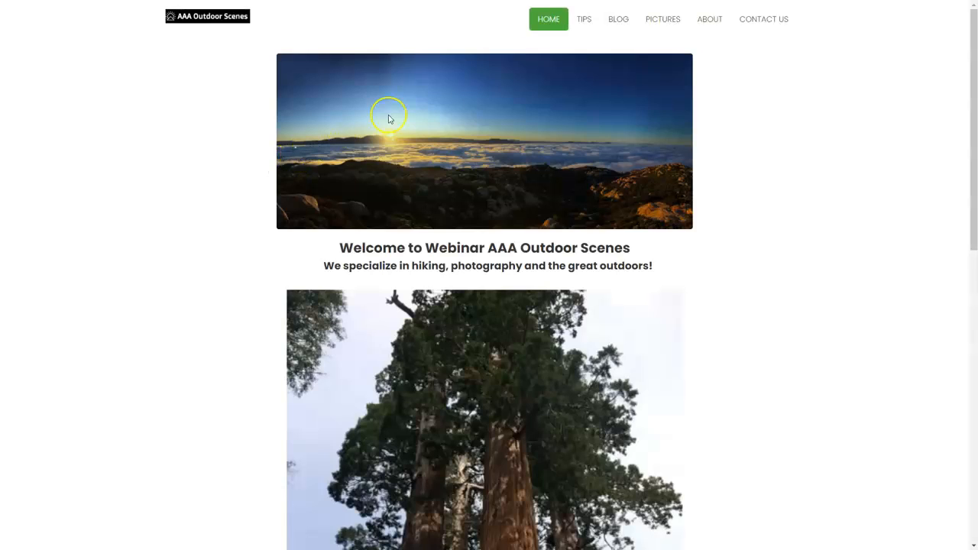
View the Tips page on the public preview site.
{"action": "left_click", "coordinate": [586, 25]}
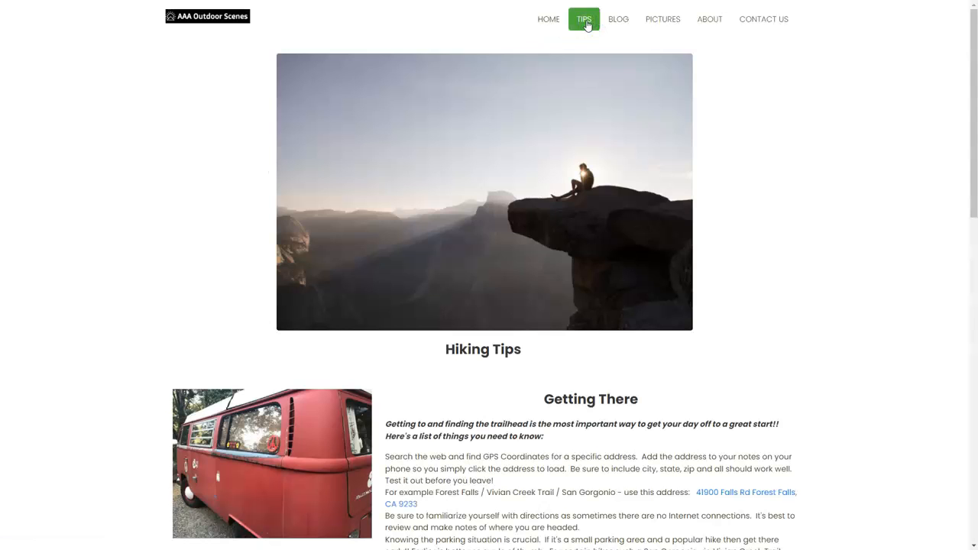
{"action": "scroll", "coordinate": [442, 225], "scroll_direction": "down", "scroll_amount": 5}
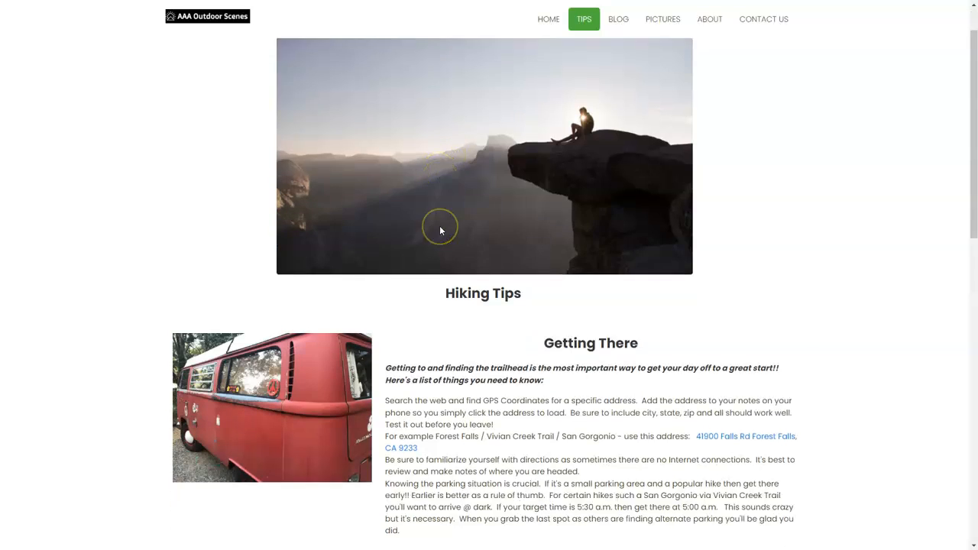
{"action": "scroll", "coordinate": [439, 229], "scroll_direction": "up", "scroll_amount": 4}
{"action": "scroll", "coordinate": [440, 230], "scroll_direction": "up", "scroll_amount": 1}
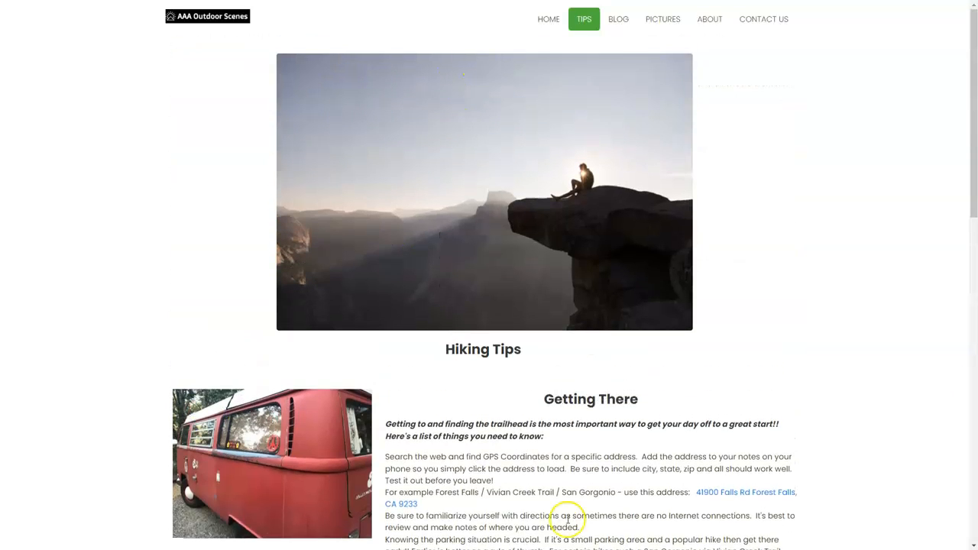
Open the blog post "Add a Background Color to a Page or Post" and go to its written instructions.
{"action": "left_click", "coordinate": [615, 26]}
{"action": "scroll", "coordinate": [539, 151], "scroll_direction": "down", "scroll_amount": 5}
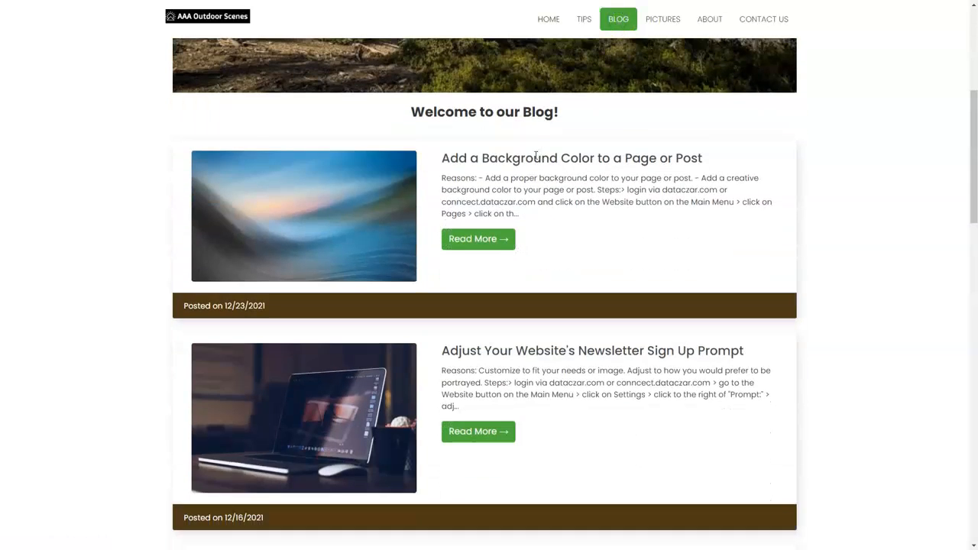
{"action": "left_click", "coordinate": [484, 240]}
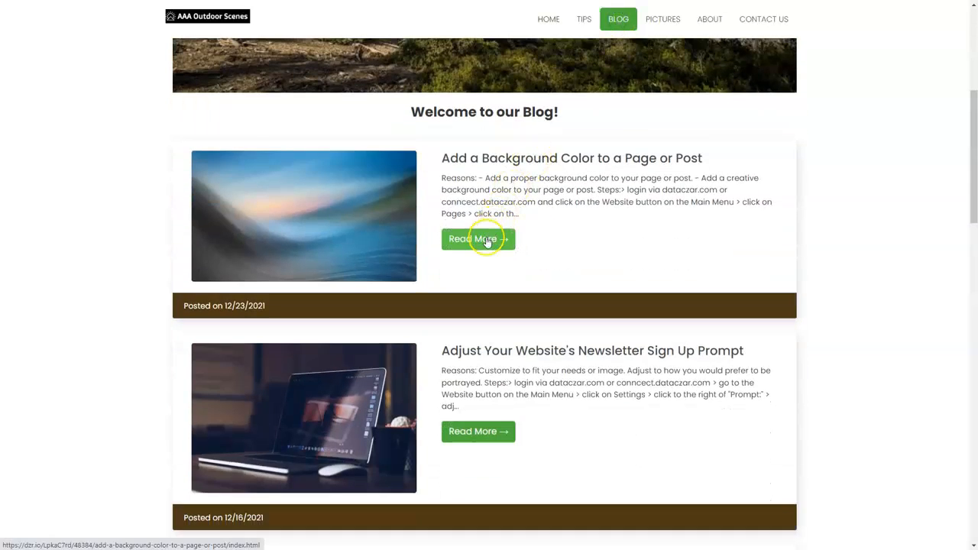
{"action": "left_click", "coordinate": [484, 240]}
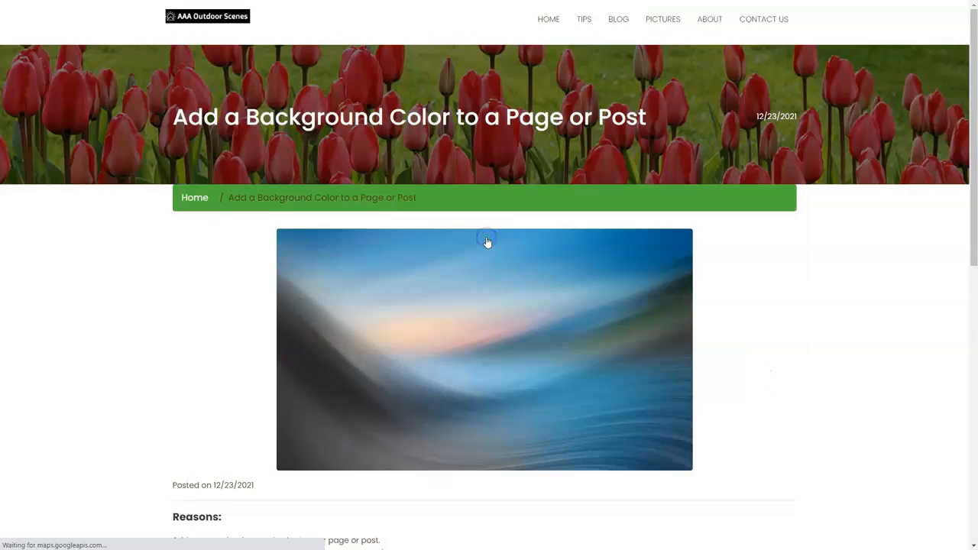
{"action": "scroll", "coordinate": [486, 242], "scroll_direction": "down", "scroll_amount": 3}
{"action": "scroll", "coordinate": [486, 242], "scroll_direction": "down", "scroll_amount": 3}
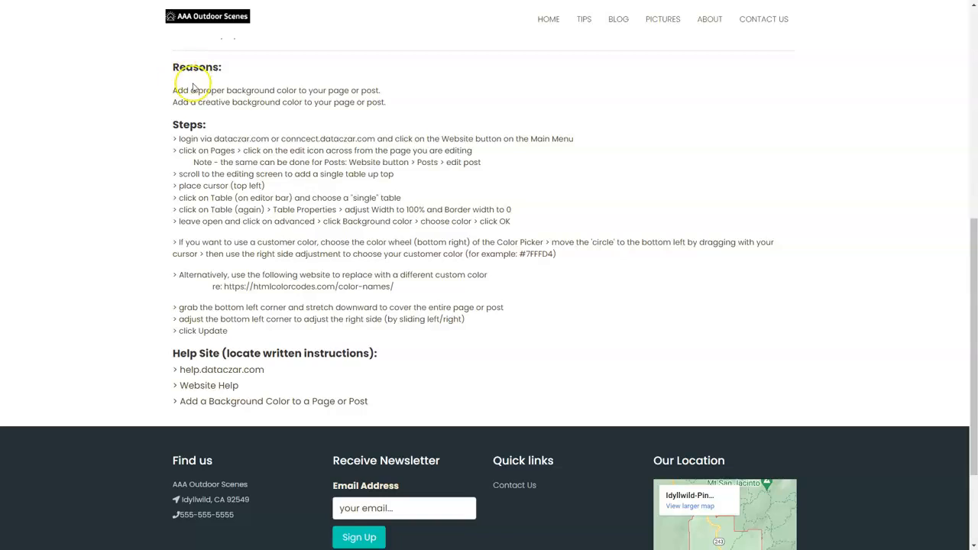
{"action": "scroll", "coordinate": [191, 87], "scroll_direction": "up", "scroll_amount": 1}
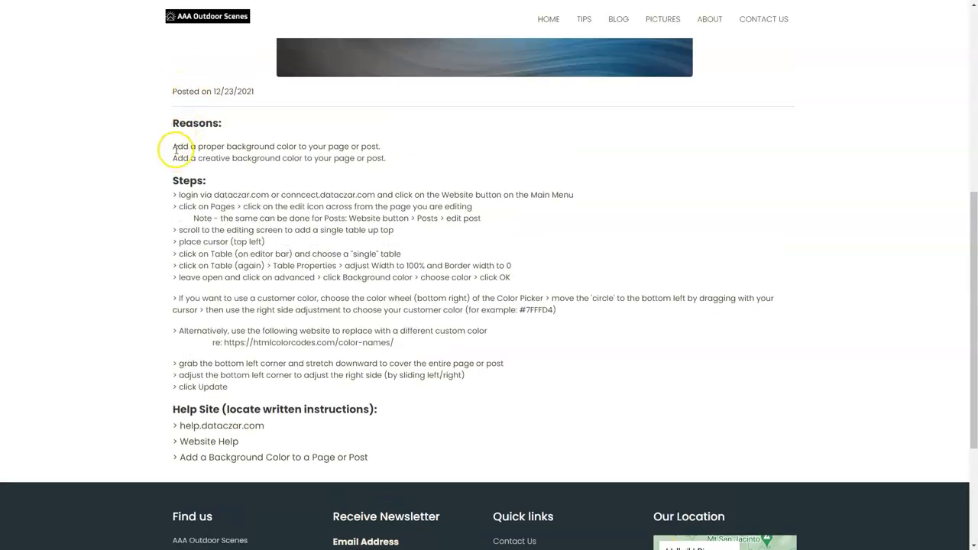
Read through the post's Reasons, Steps and Help Site sections, highlighting each passage.
{"action": "left_click_drag", "start_coordinate": [175, 146], "coordinate": [393, 155]}
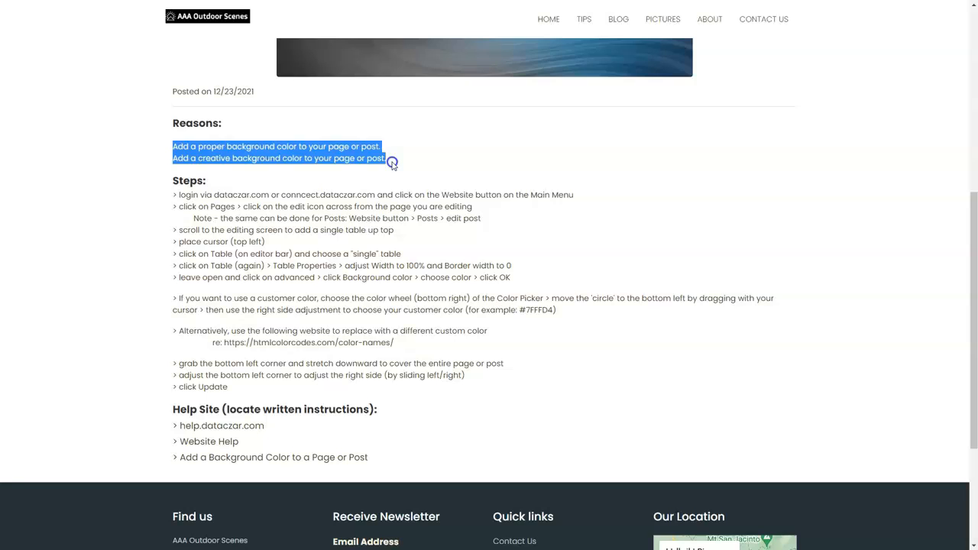
{"action": "left_click", "coordinate": [393, 163]}
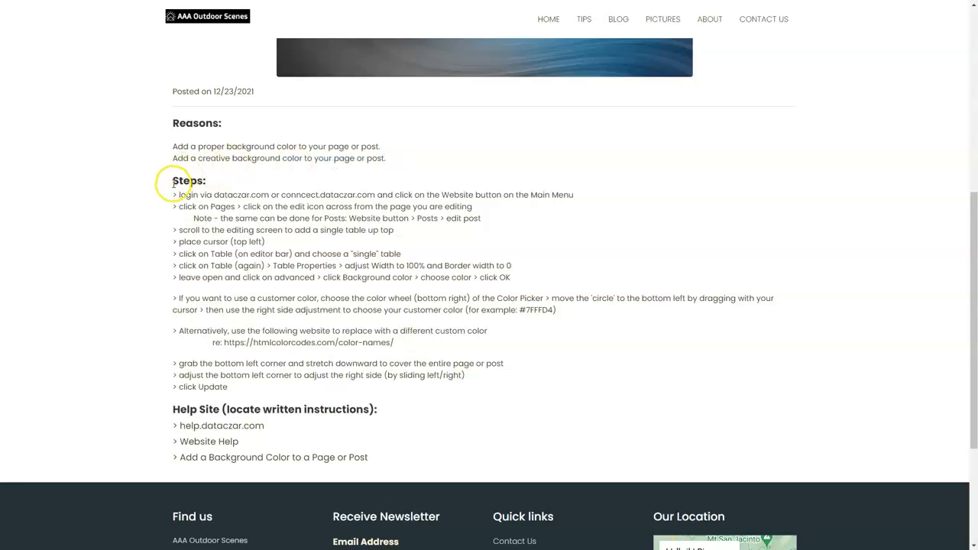
{"action": "left_click_drag", "start_coordinate": [173, 194], "coordinate": [561, 387]}
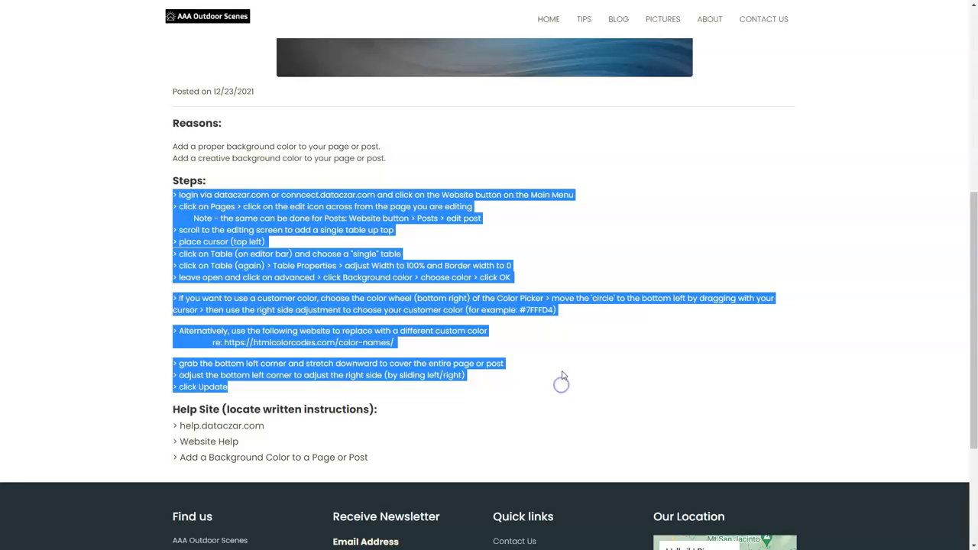
{"action": "left_click", "coordinate": [561, 376]}
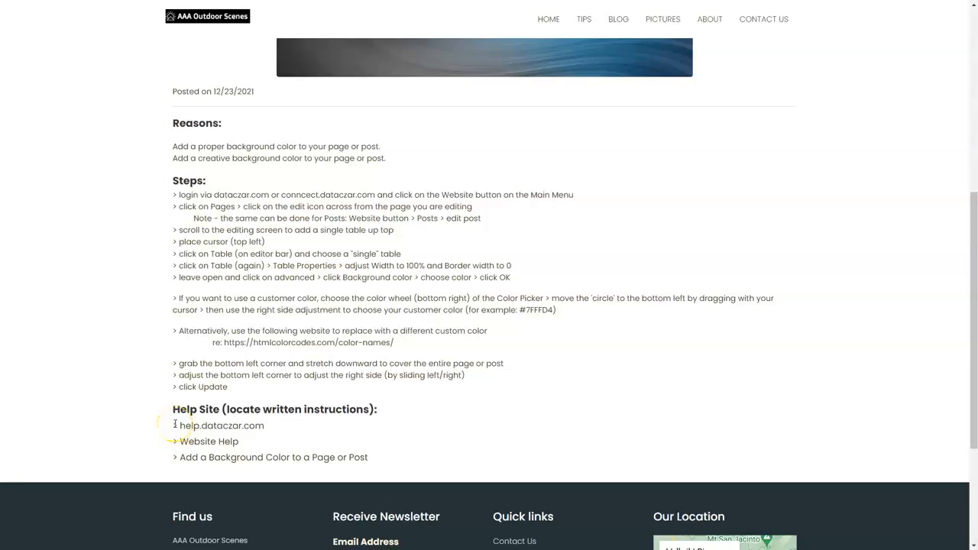
{"action": "left_click_drag", "start_coordinate": [173, 425], "coordinate": [394, 466]}
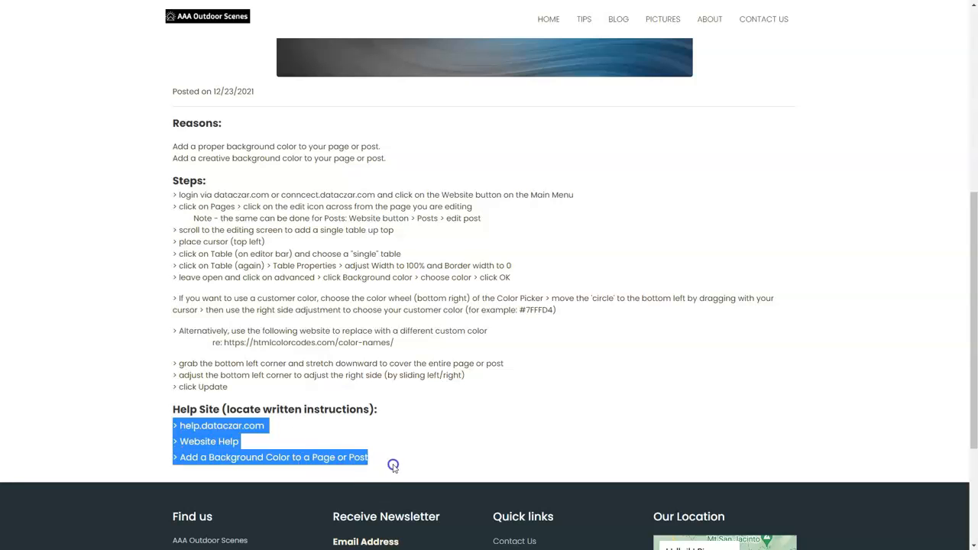
{"action": "left_click", "coordinate": [173, 240]}
{"action": "left_click_drag", "start_coordinate": [173, 192], "coordinate": [514, 383]}
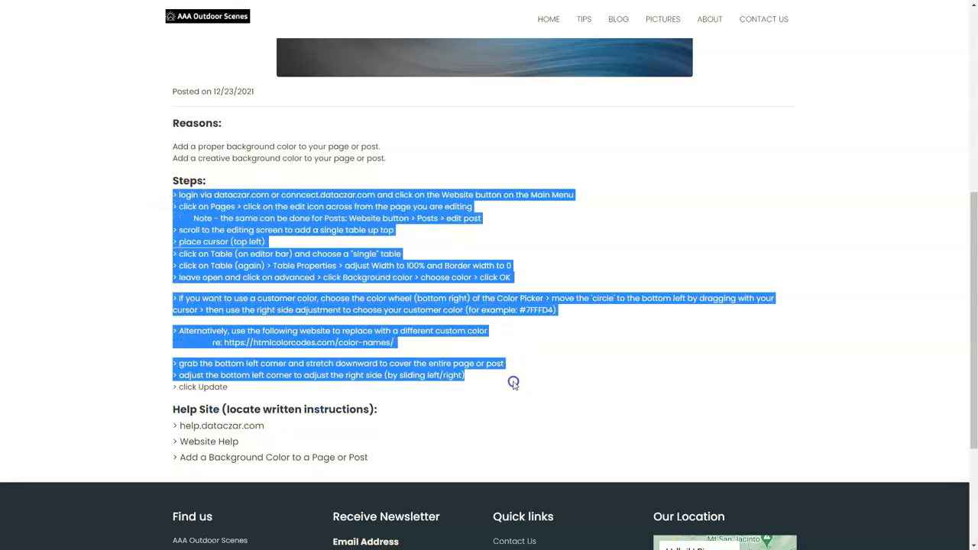
{"action": "left_click", "coordinate": [513, 382]}
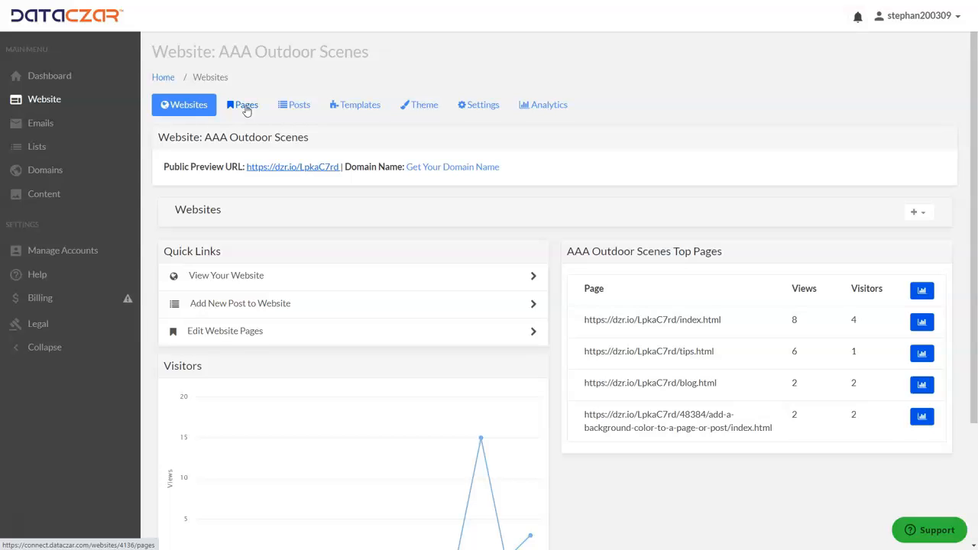
Open the website's Tips page for editing and bring up its content editor.
{"action": "left_click", "coordinate": [246, 107]}
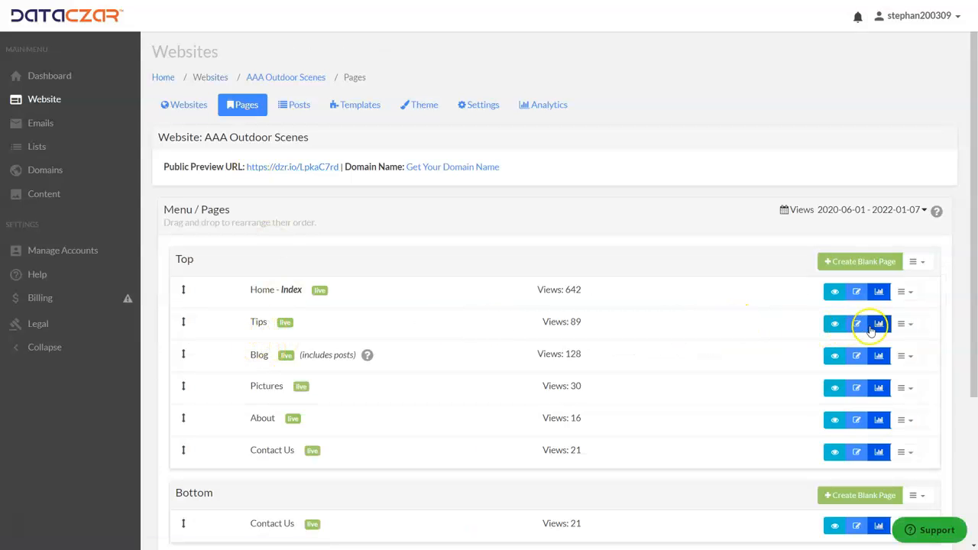
{"action": "left_click", "coordinate": [857, 325]}
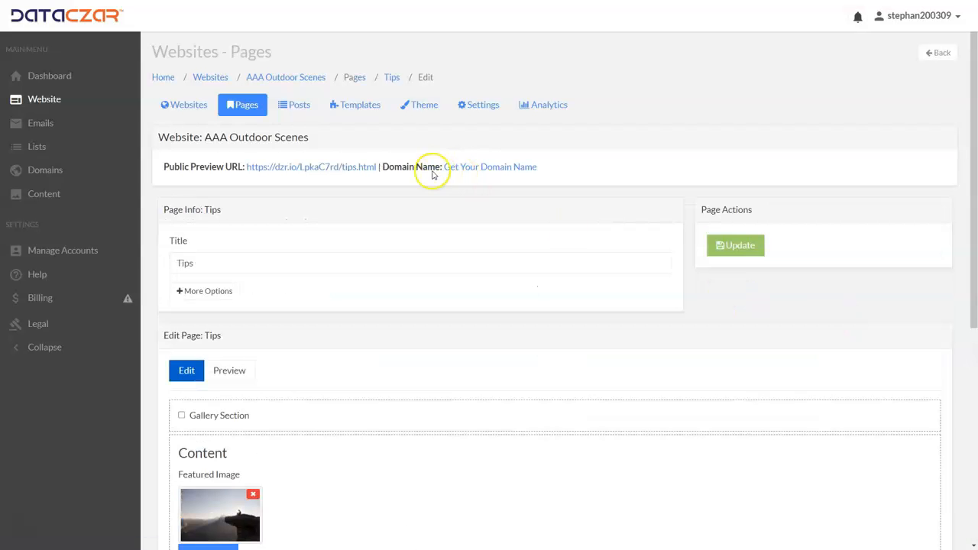
{"action": "scroll", "coordinate": [430, 161], "scroll_direction": "down", "scroll_amount": 5}
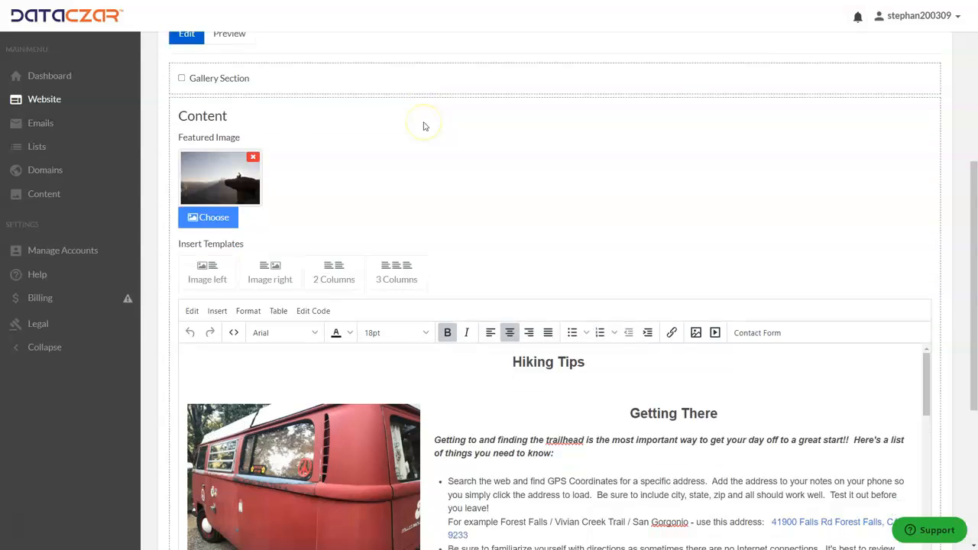
{"action": "scroll", "coordinate": [425, 126], "scroll_direction": "down", "scroll_amount": 4}
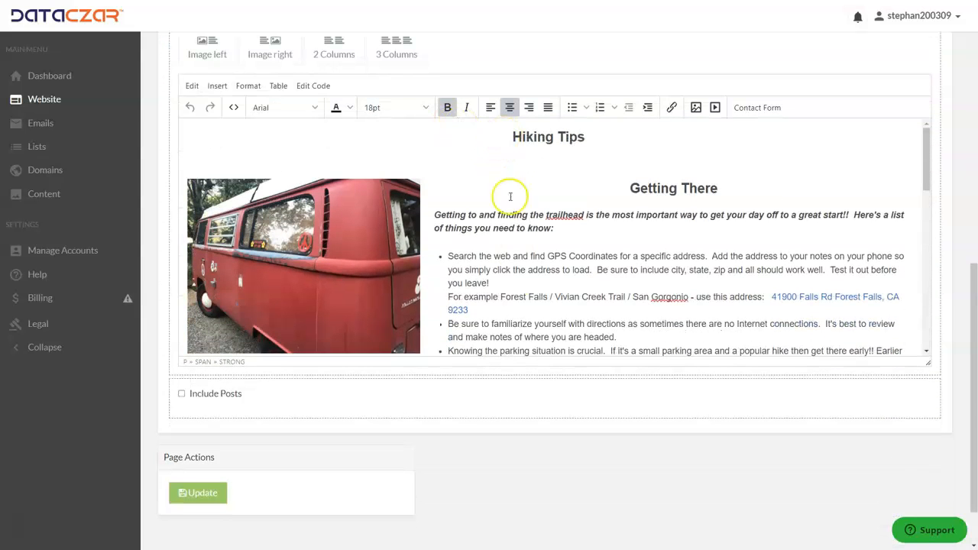
Review the Tips page content in the editor from the Hiking Tips heading down to the end.
{"action": "scroll", "coordinate": [524, 278], "scroll_direction": "down", "scroll_amount": 10}
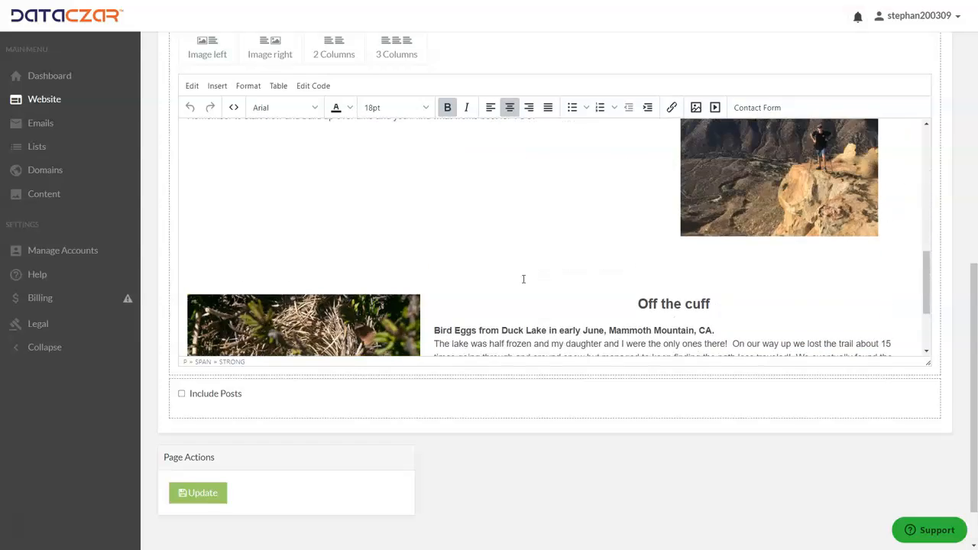
{"action": "scroll", "coordinate": [524, 279], "scroll_direction": "up", "scroll_amount": 10}
{"action": "left_click", "coordinate": [504, 132]}
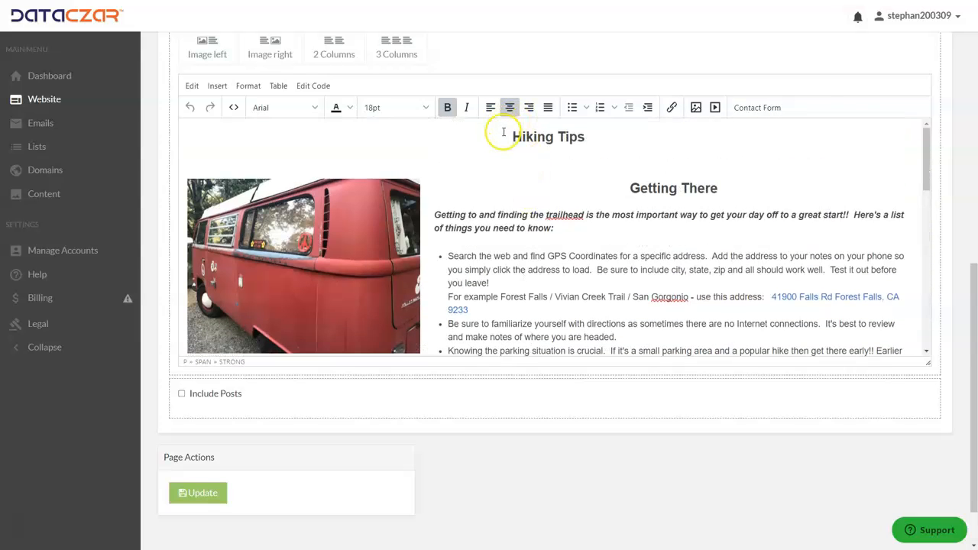
{"action": "left_click_drag", "start_coordinate": [503, 133], "coordinate": [581, 321]}
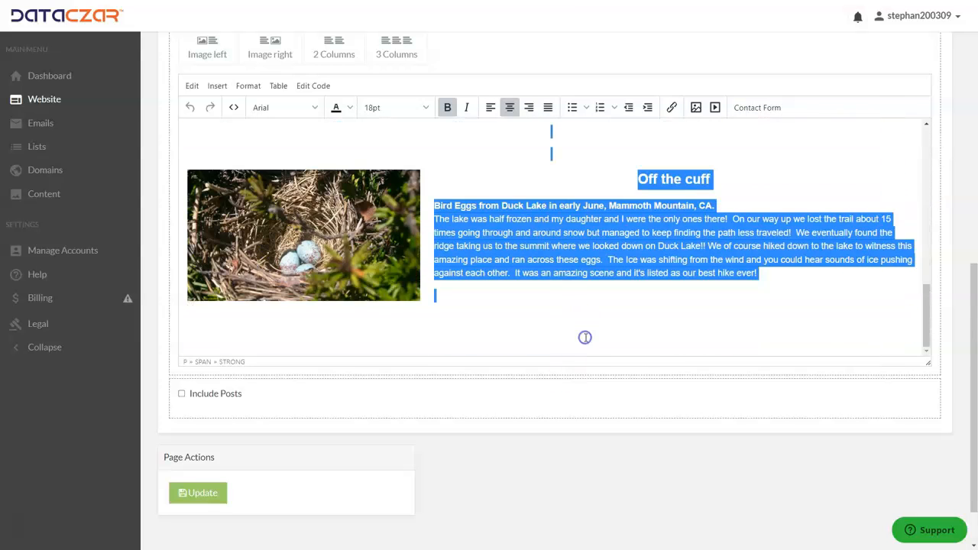
{"action": "left_click", "coordinate": [586, 338]}
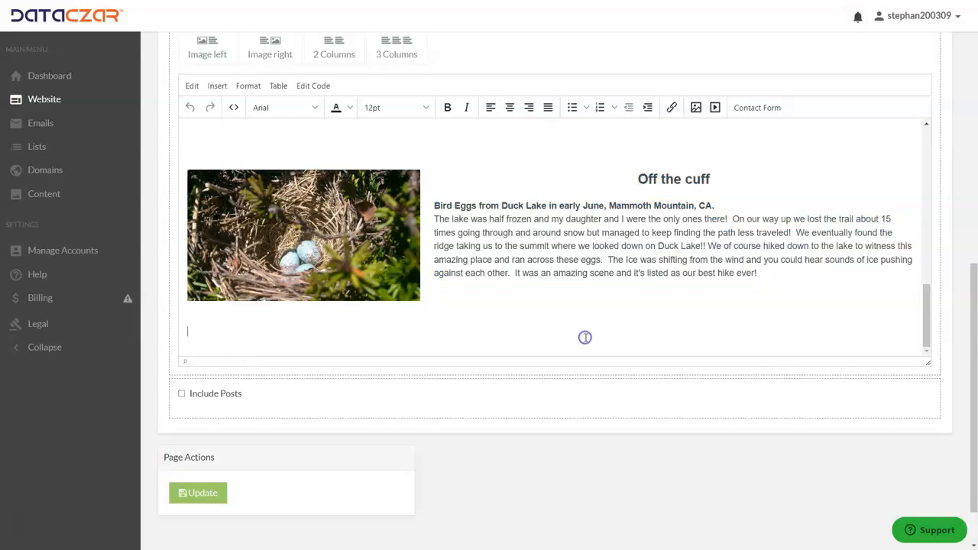
{"action": "scroll", "coordinate": [586, 338], "scroll_direction": "up", "scroll_amount": 10}
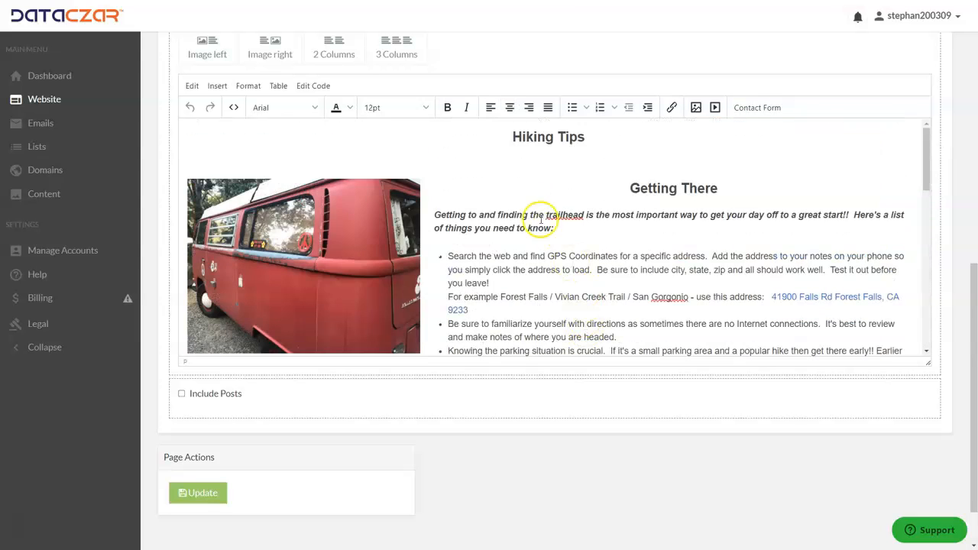
Add a left-aligned blank line above the Hiking Tips heading and insert a single-cell table there.
{"action": "left_click", "coordinate": [192, 130]}
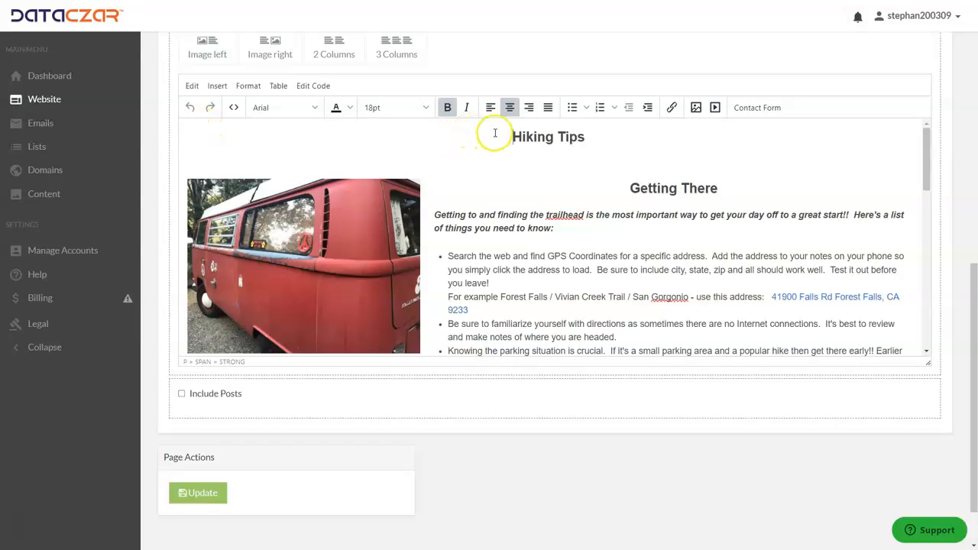
{"action": "key", "text": "Return"}
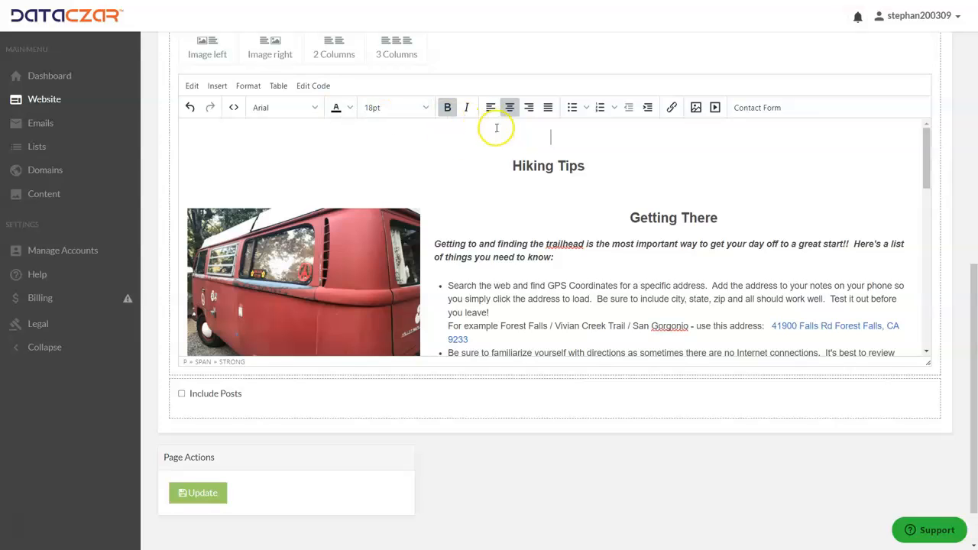
{"action": "left_click", "coordinate": [490, 107]}
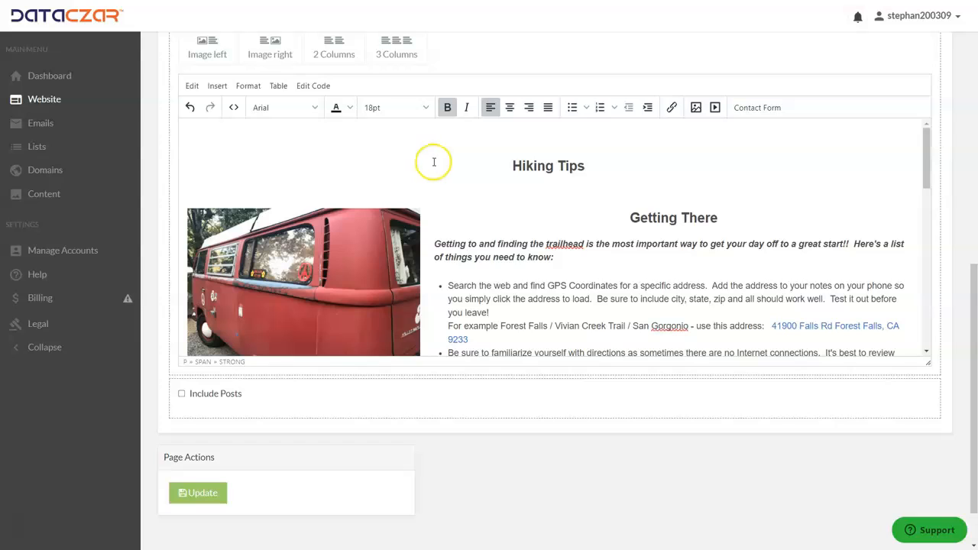
{"action": "left_click", "coordinate": [279, 88]}
{"action": "mouse_move", "coordinate": [281, 106]}
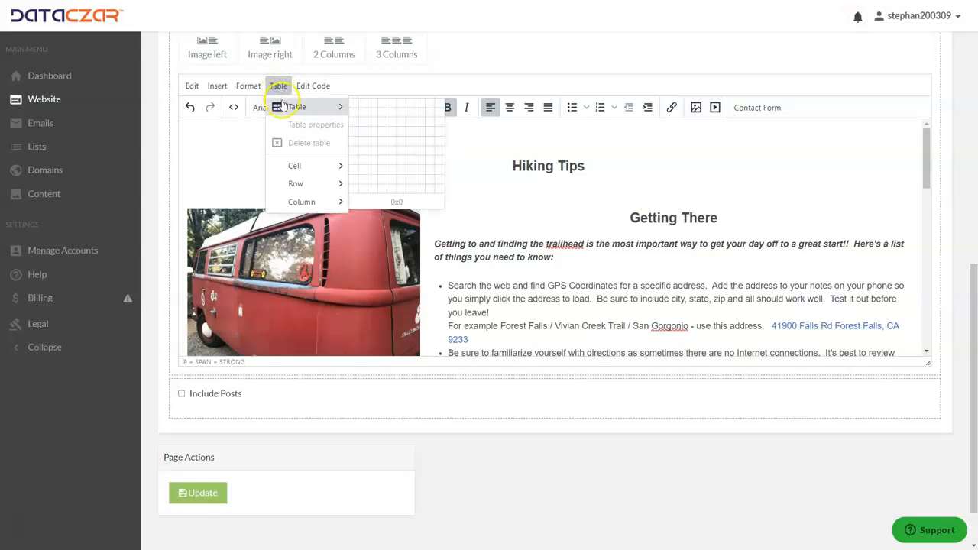
{"action": "left_click", "coordinate": [354, 107]}
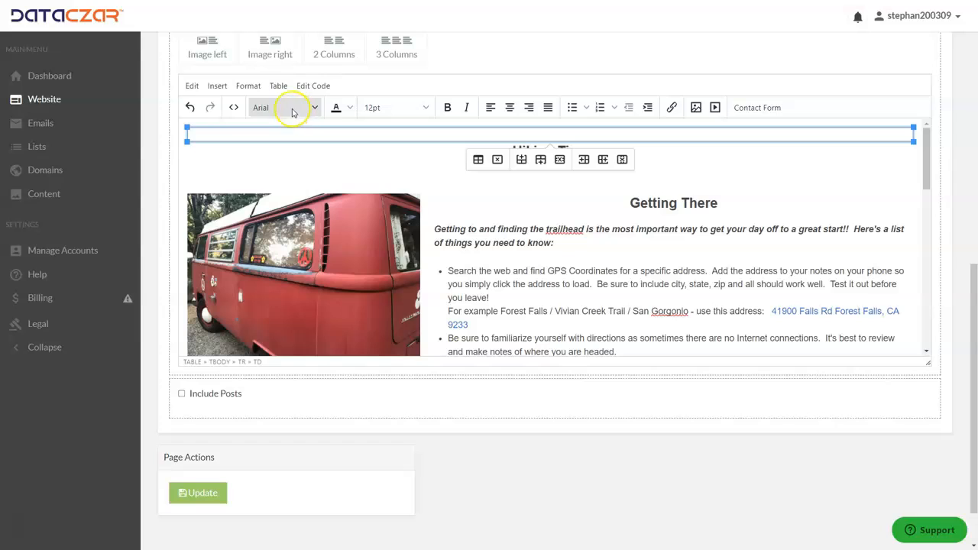
Set the new table's width to 100% and its border width to 0.
{"action": "left_click", "coordinate": [278, 87]}
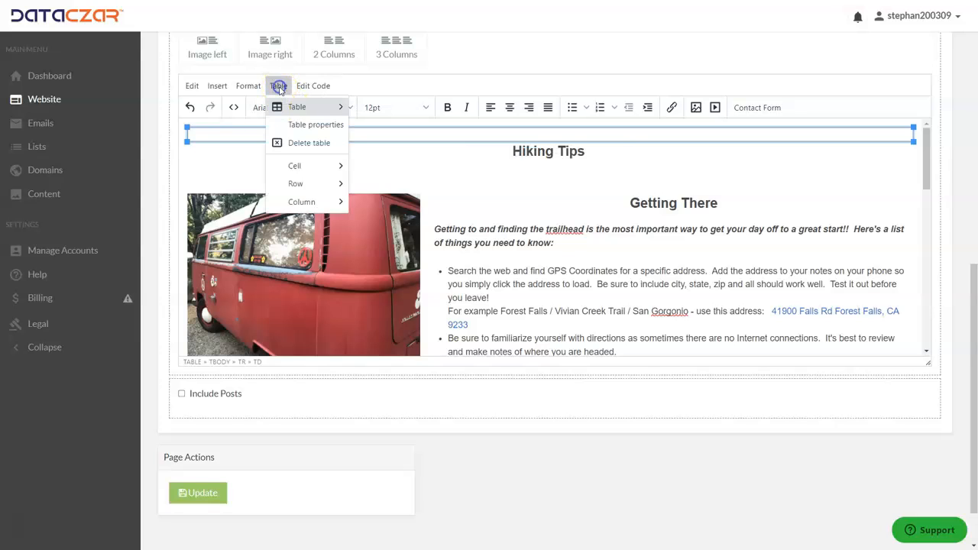
{"action": "left_click", "coordinate": [292, 125]}
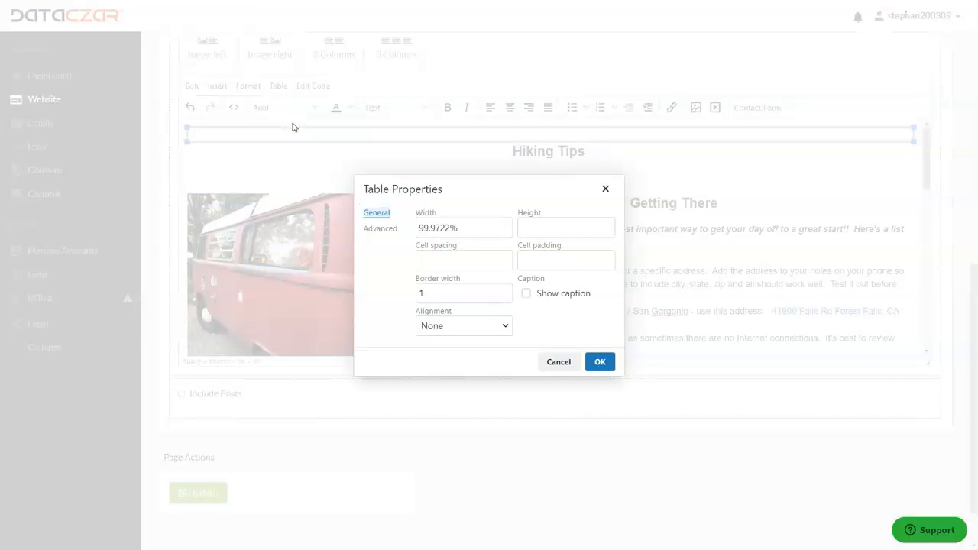
{"action": "left_click_drag", "start_coordinate": [451, 228], "coordinate": [408, 226]}
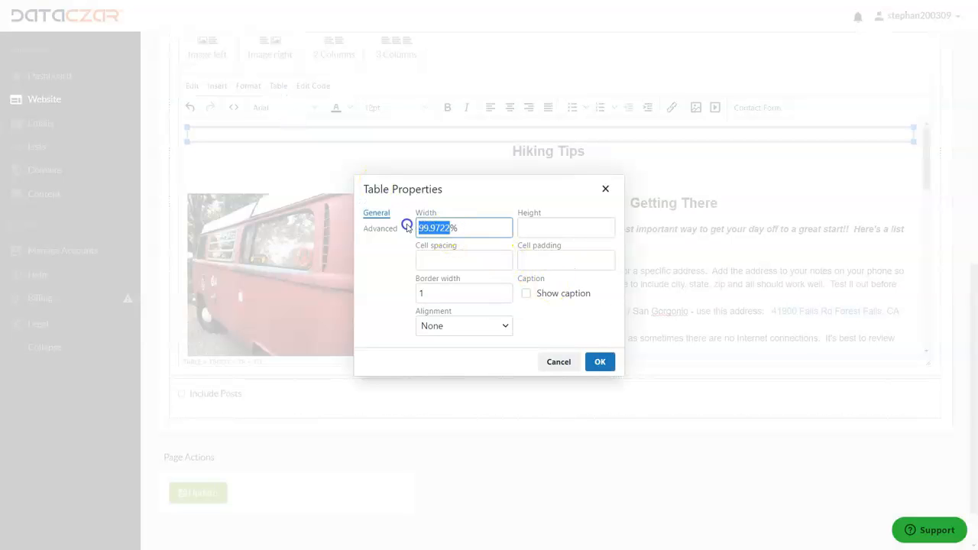
{"action": "type", "text": "100"}
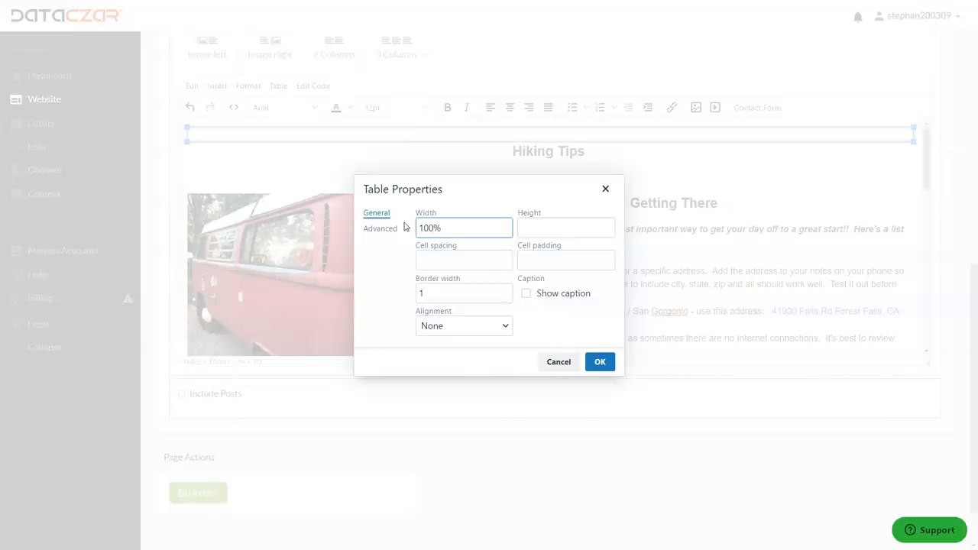
{"action": "left_click", "coordinate": [433, 294]}
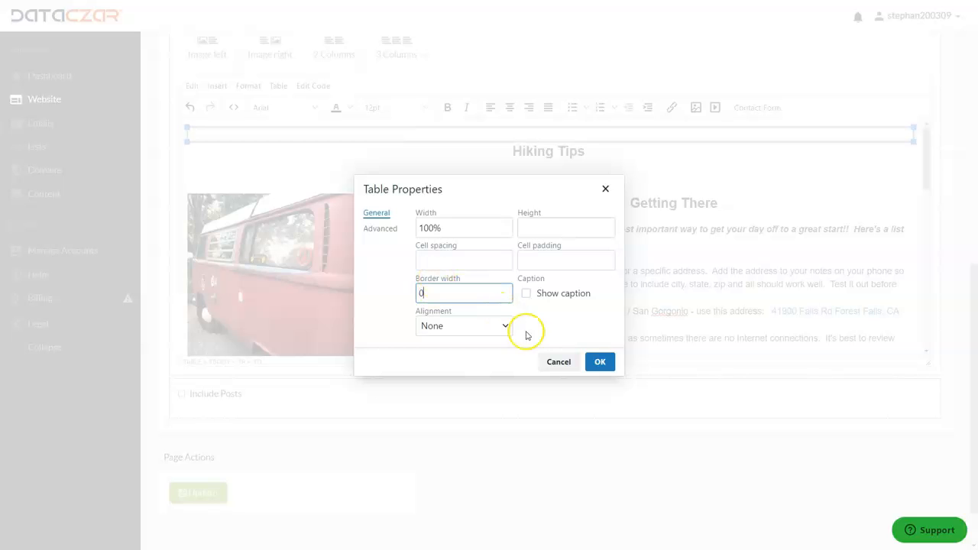
{"action": "left_click", "coordinate": [600, 363]}
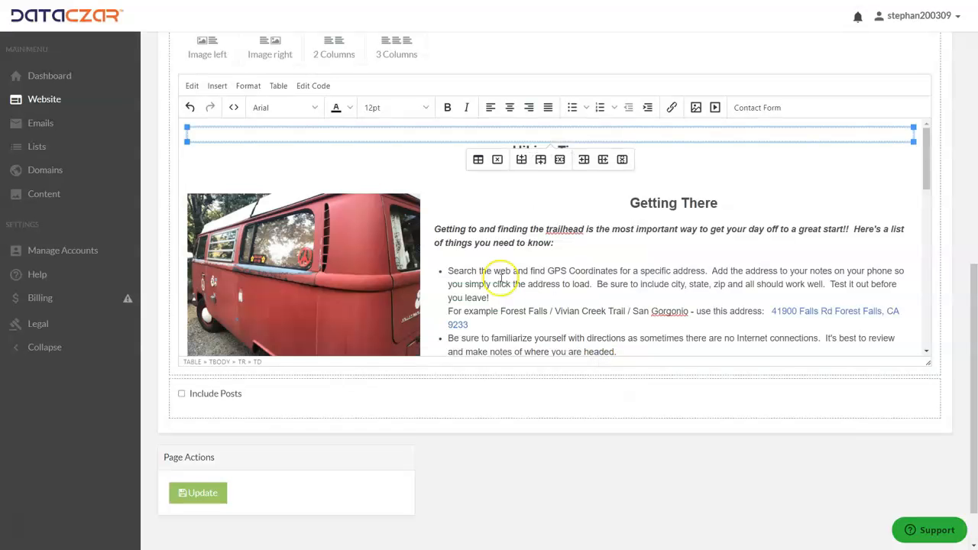
Give the table a custom light green background color, #CEFFC8, in its advanced properties.
{"action": "left_click", "coordinate": [278, 86]}
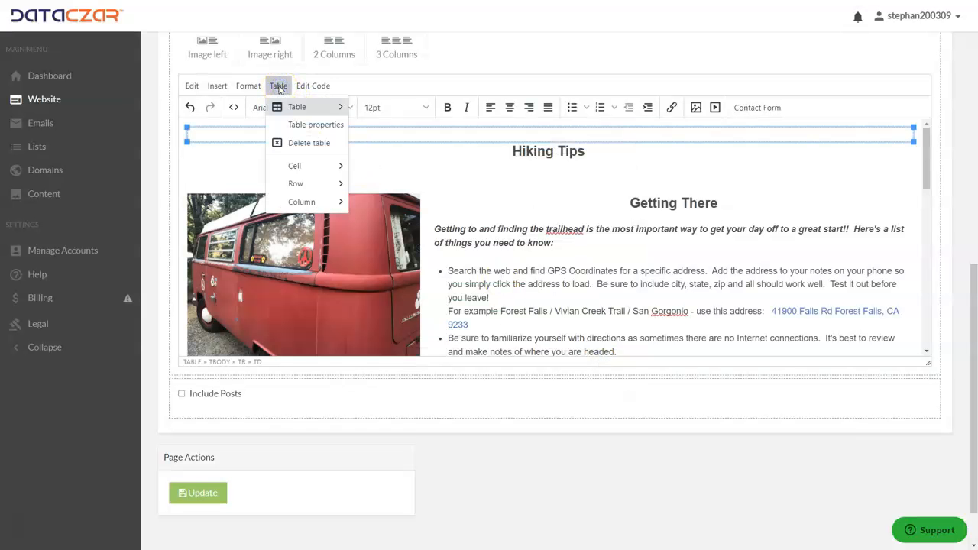
{"action": "left_click", "coordinate": [294, 126]}
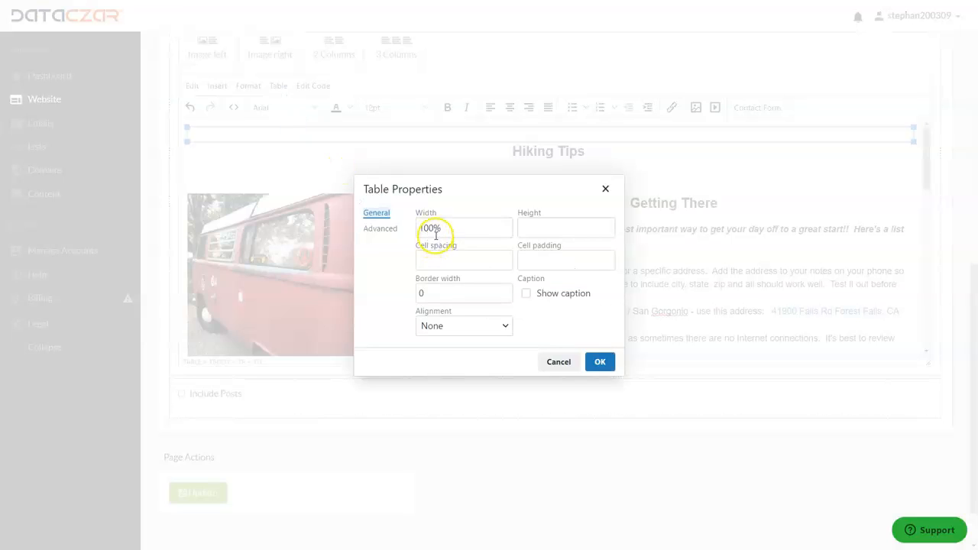
{"action": "left_click", "coordinate": [373, 230]}
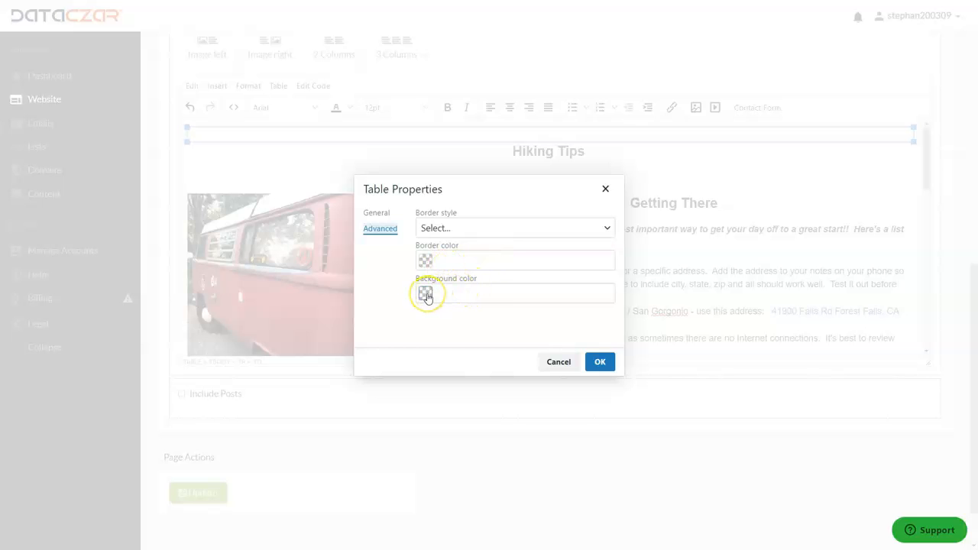
{"action": "left_click", "coordinate": [426, 295]}
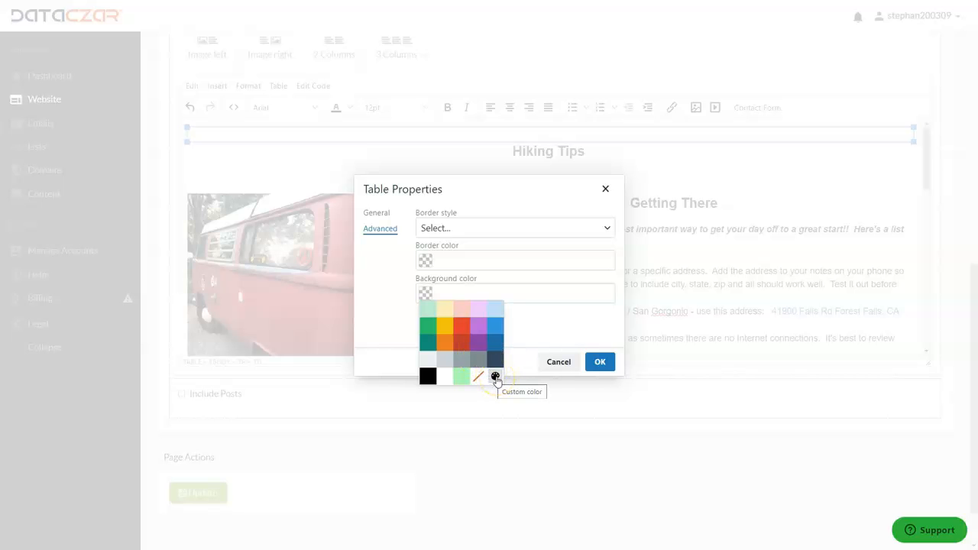
{"action": "left_click", "coordinate": [495, 378]}
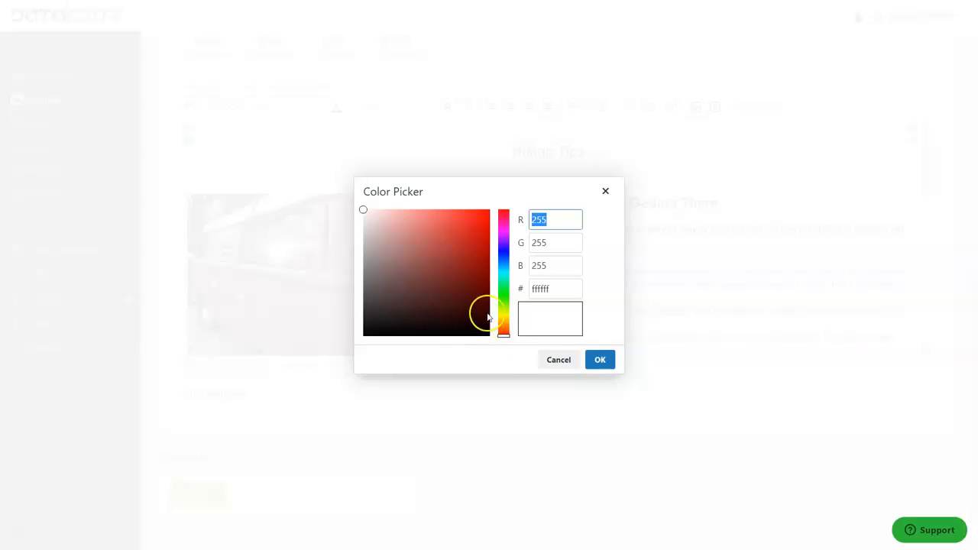
{"action": "left_click_drag", "start_coordinate": [502, 339], "coordinate": [501, 299]}
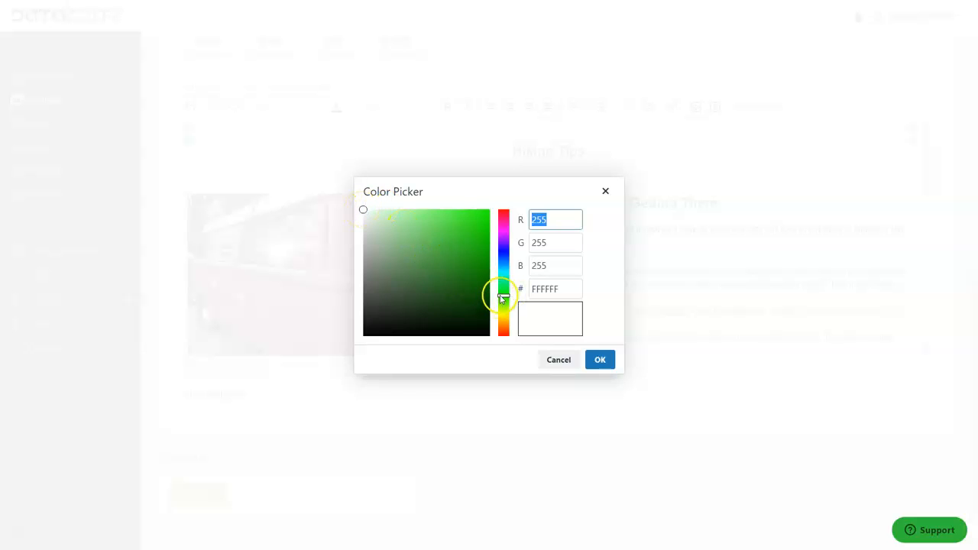
{"action": "left_click", "coordinate": [364, 210]}
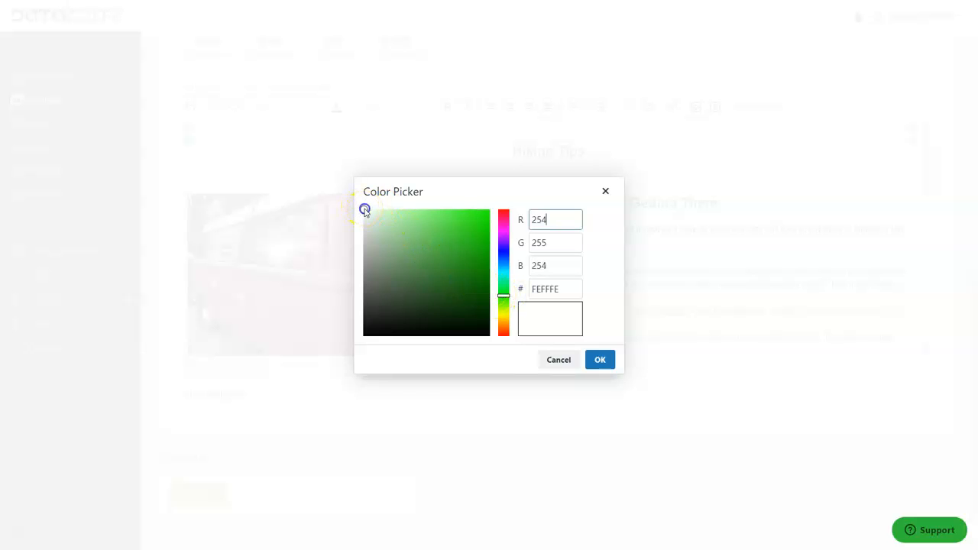
{"action": "left_click_drag", "start_coordinate": [365, 210], "coordinate": [393, 215]}
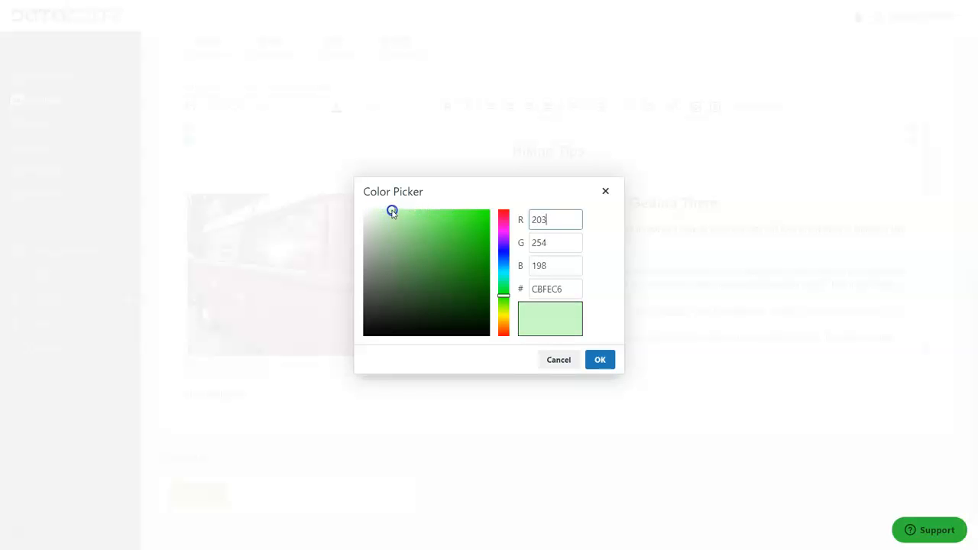
{"action": "left_click", "coordinate": [600, 359]}
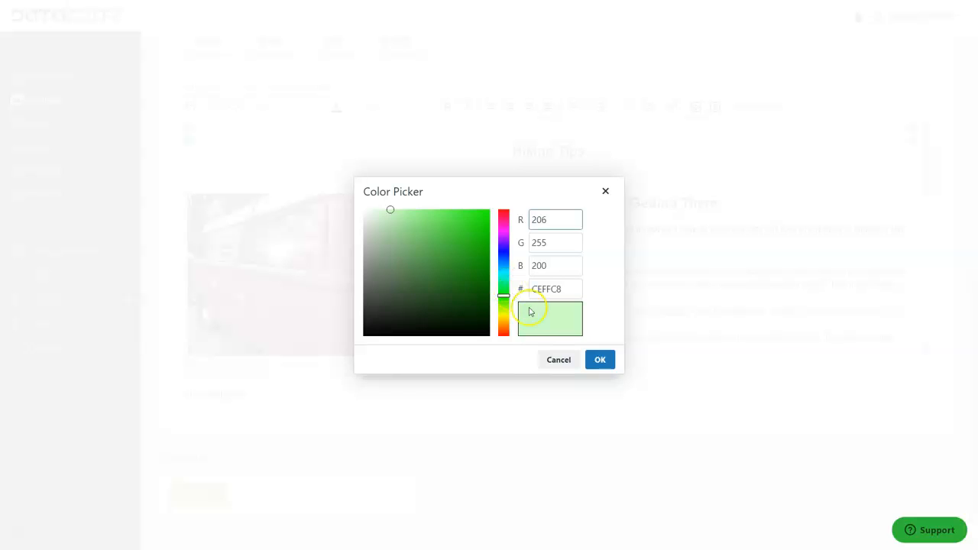
{"action": "left_click", "coordinate": [600, 360]}
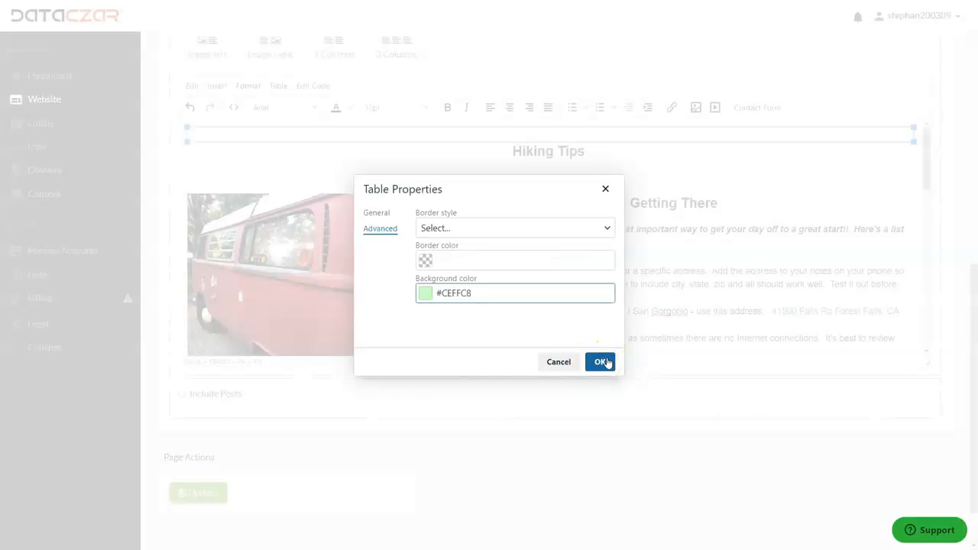
{"action": "left_click", "coordinate": [601, 362]}
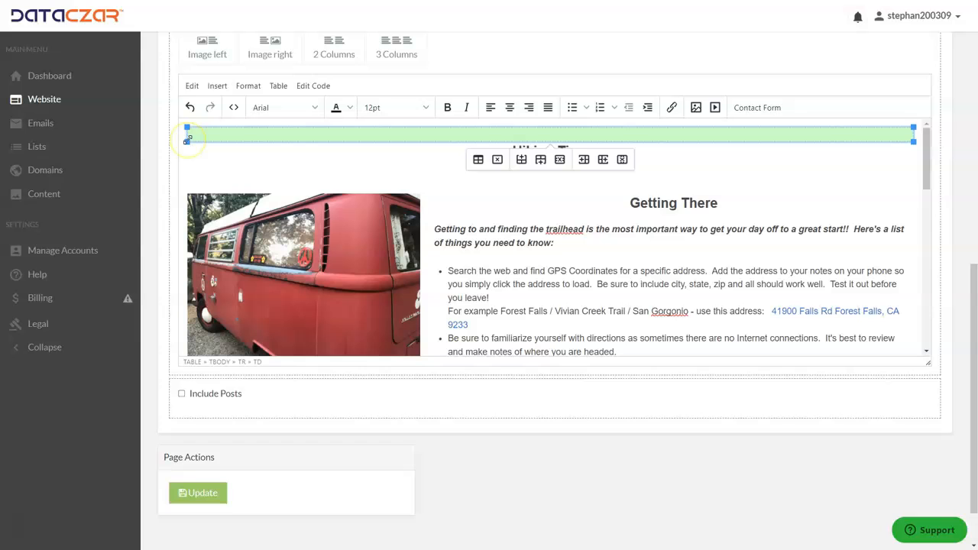
Stretch the green table downward from its lower corner in several passes to make it tall enough for the page content.
{"action": "left_click_drag", "start_coordinate": [187, 141], "coordinate": [258, 496]}
{"action": "scroll", "coordinate": [184, 204], "scroll_direction": "down", "scroll_amount": 3}
{"action": "scroll", "coordinate": [258, 406], "scroll_direction": "down", "scroll_amount": 1}
{"action": "scroll", "coordinate": [292, 138], "scroll_direction": "up", "scroll_amount": 2}
{"action": "scroll", "coordinate": [293, 148], "scroll_direction": "down", "scroll_amount": 4}
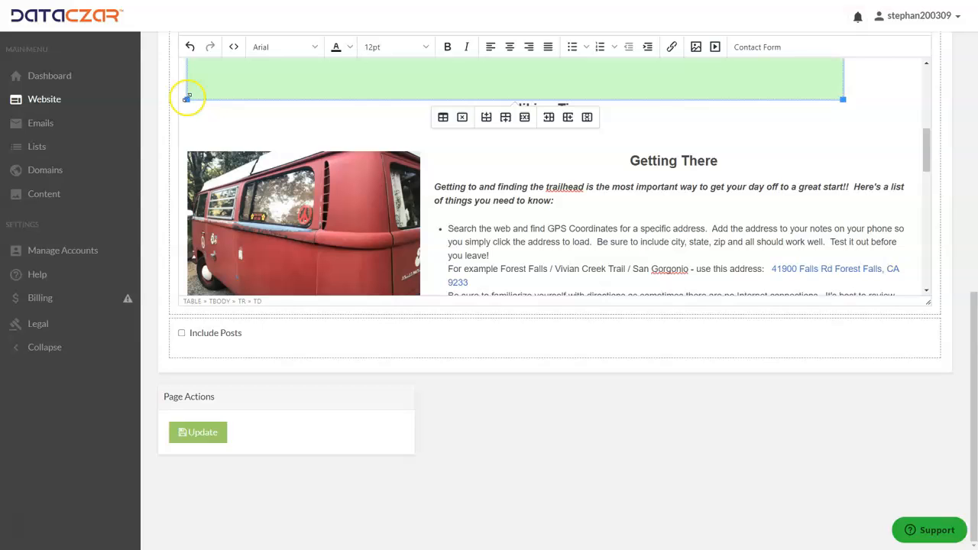
{"action": "left_click_drag", "start_coordinate": [187, 98], "coordinate": [212, 237]}
{"action": "scroll", "coordinate": [206, 96], "scroll_direction": "up", "scroll_amount": 1}
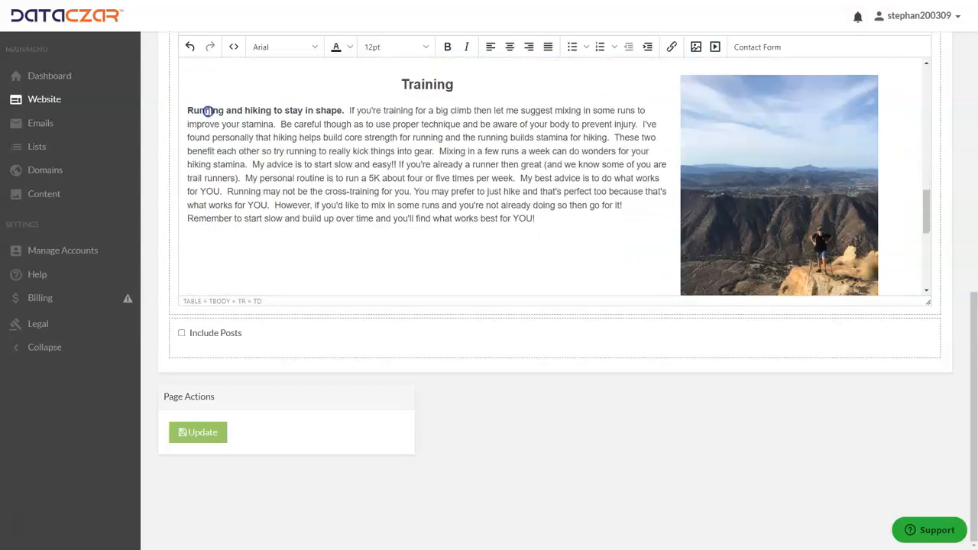
{"action": "scroll", "coordinate": [210, 123], "scroll_direction": "up", "scroll_amount": 2}
{"action": "scroll", "coordinate": [209, 116], "scroll_direction": "up", "scroll_amount": 2}
{"action": "left_click_drag", "start_coordinate": [188, 99], "coordinate": [198, 480]}
{"action": "left_click", "coordinate": [293, 200]}
{"action": "scroll", "coordinate": [294, 199], "scroll_direction": "up", "scroll_amount": 5}
{"action": "left_click", "coordinate": [293, 199]}
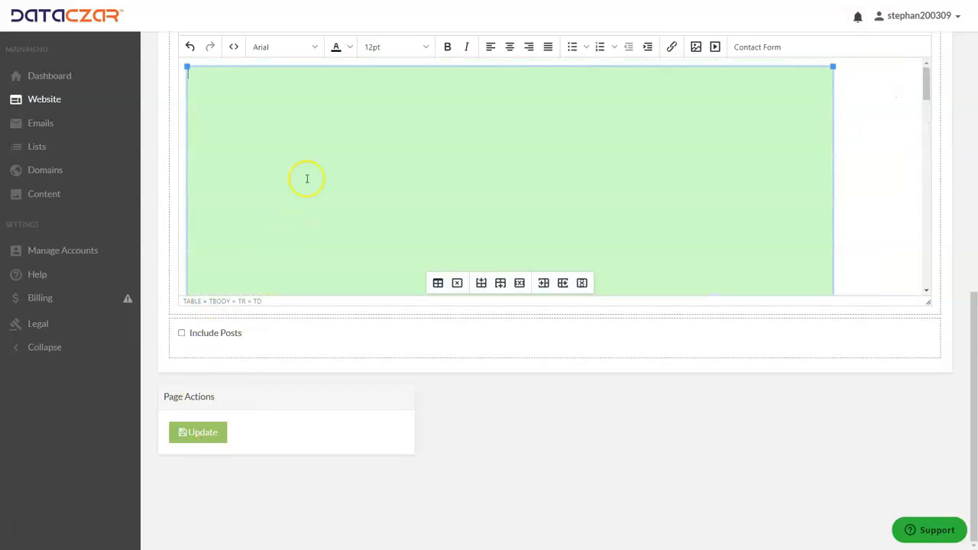
Cut all content from the Hiking Tips heading through the Off the cuff section and paste it inside the green table.
{"action": "scroll", "coordinate": [389, 157], "scroll_direction": "down", "scroll_amount": 8}
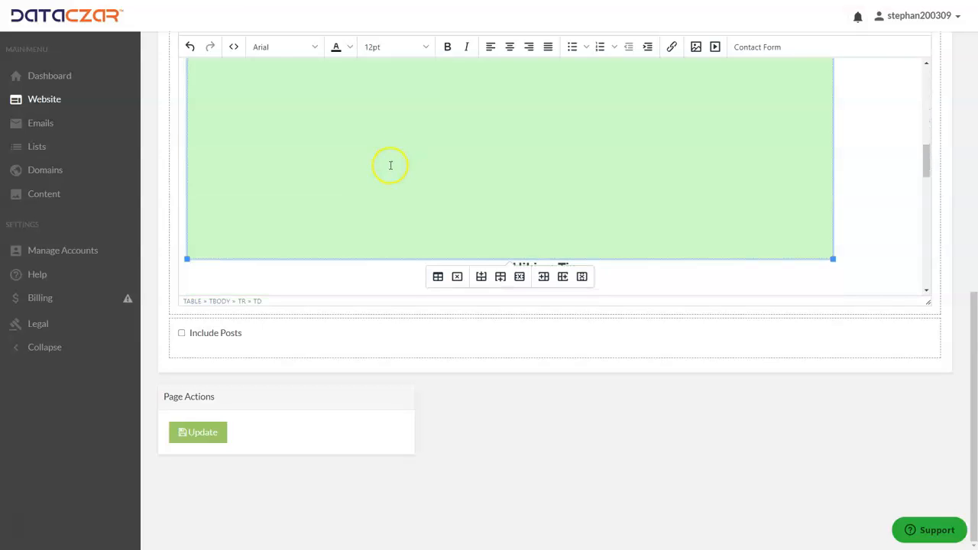
{"action": "left_click", "coordinate": [658, 186]}
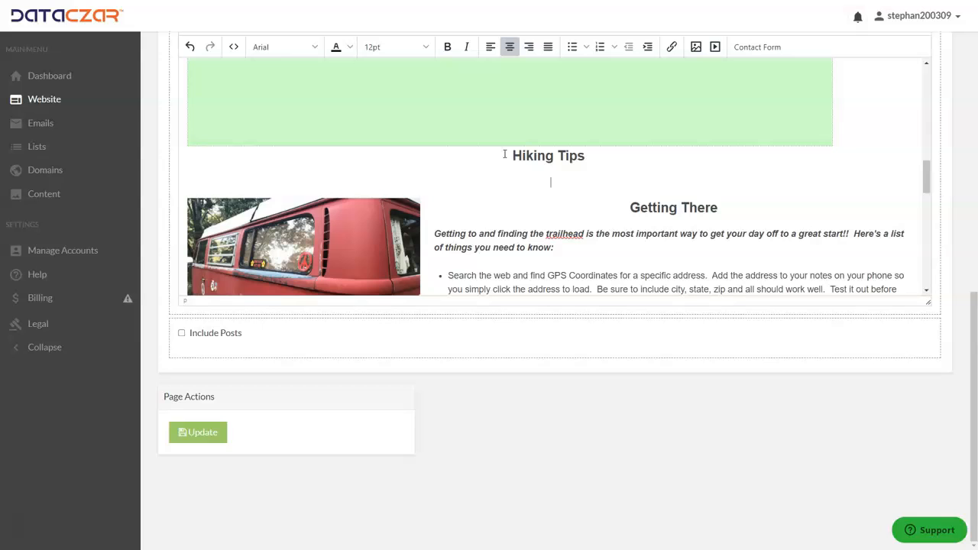
{"action": "left_click_drag", "start_coordinate": [505, 154], "coordinate": [722, 259]}
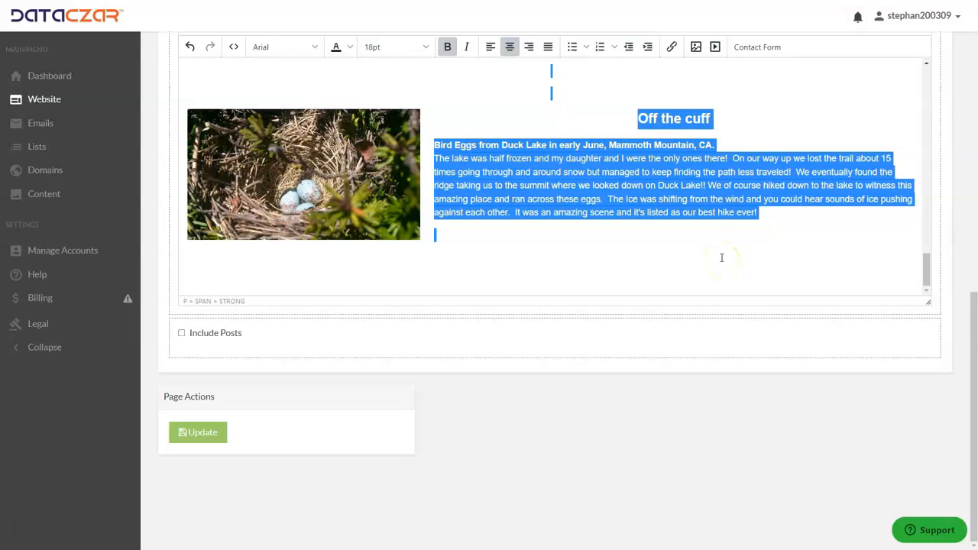
{"action": "key", "text": "Delete"}
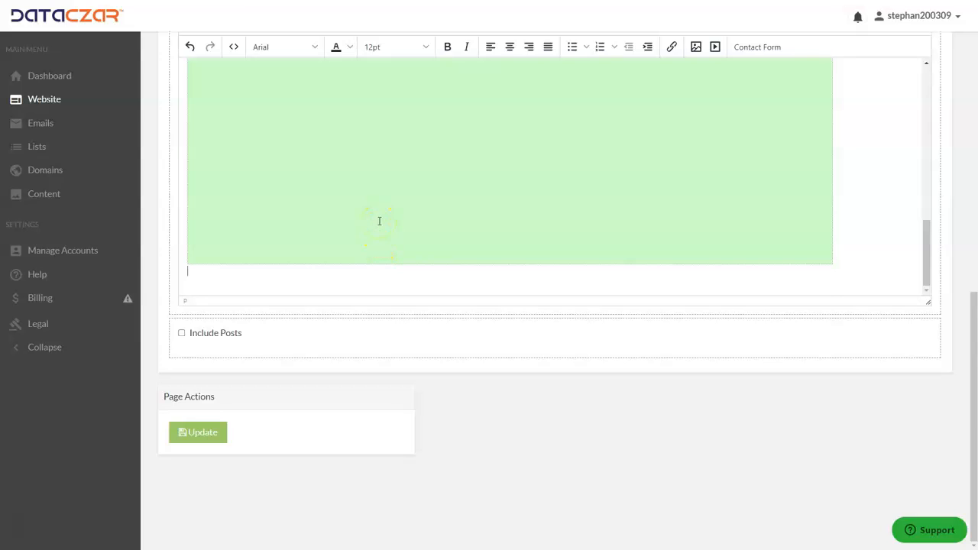
{"action": "scroll", "coordinate": [360, 161], "scroll_direction": "up", "scroll_amount": 5}
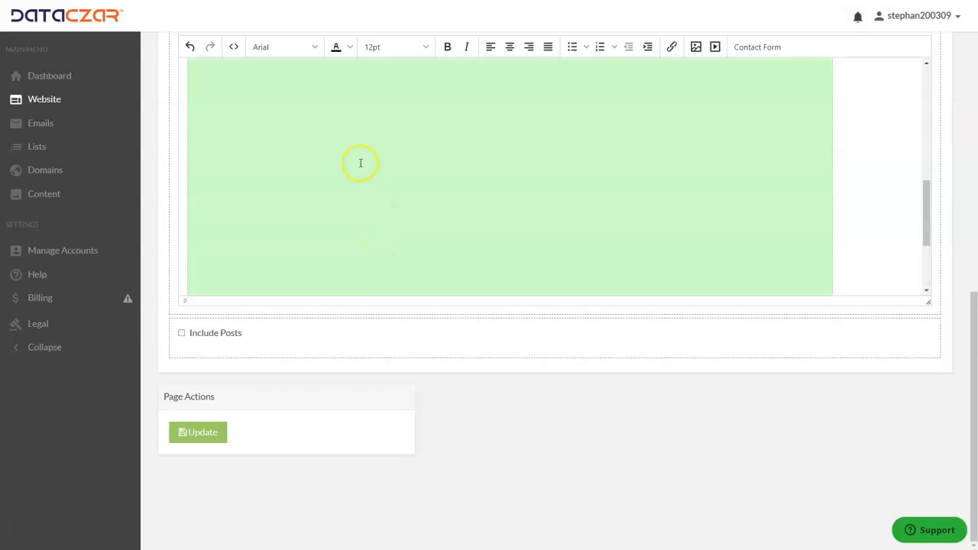
{"action": "left_click", "coordinate": [517, 87]}
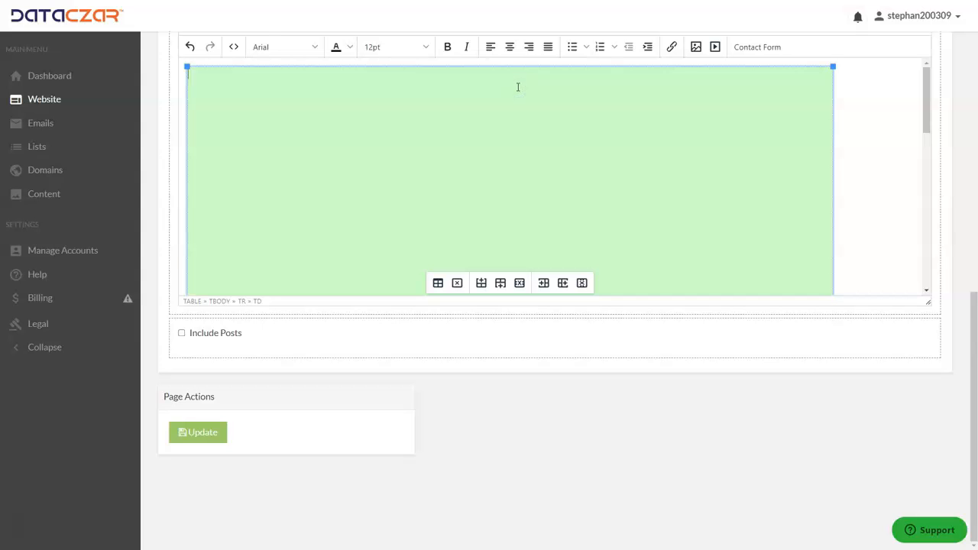
{"action": "type", "text": "Off the cuff Bird Eggs from Duck Lake in early June, Mammoth Mountain, CA. The lake was half frozen and my daughter and I were the only ones there! On our way up we lost the trail about 15 times going through and around snow but managed to keep finding the path less traveled! We eventually found the ridge taking us to the summit where we looked down on Duck Lake!! We of course hiked down to the lake to witness this amazing place and ran across these eggs. The Ice was shifting from the wind and you could hear sounds of ice pushing against each other. It was an amazing scene and it's listed as our best hike ever!"}
{"action": "left_click", "coordinate": [550, 178]}
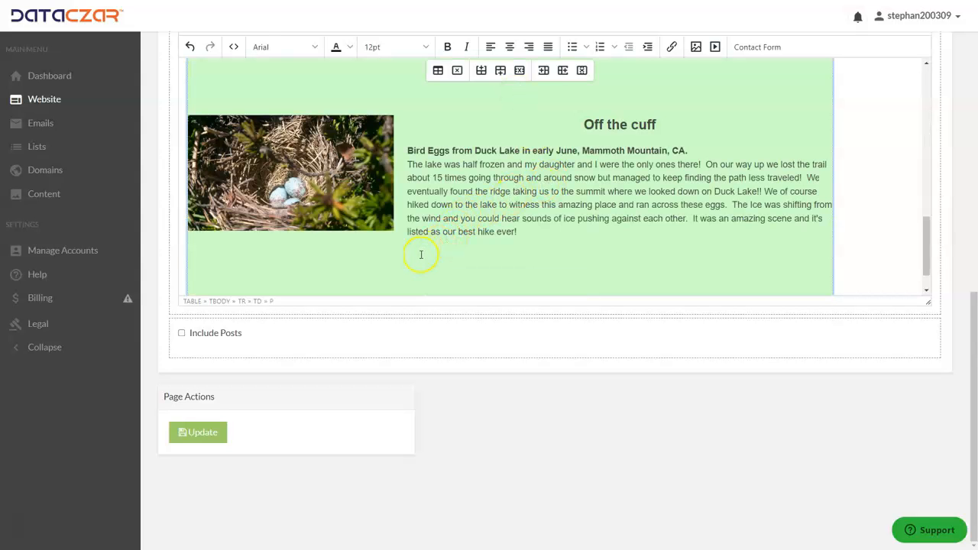
Check the pasted content inside the green table and update the Tips page.
{"action": "scroll", "coordinate": [420, 257], "scroll_direction": "up", "scroll_amount": 10}
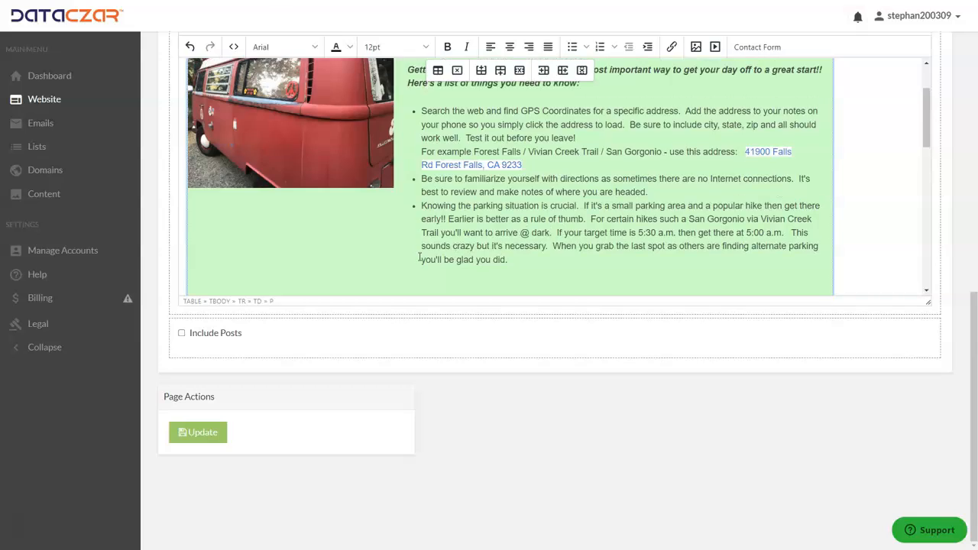
{"action": "left_click", "coordinate": [528, 104]}
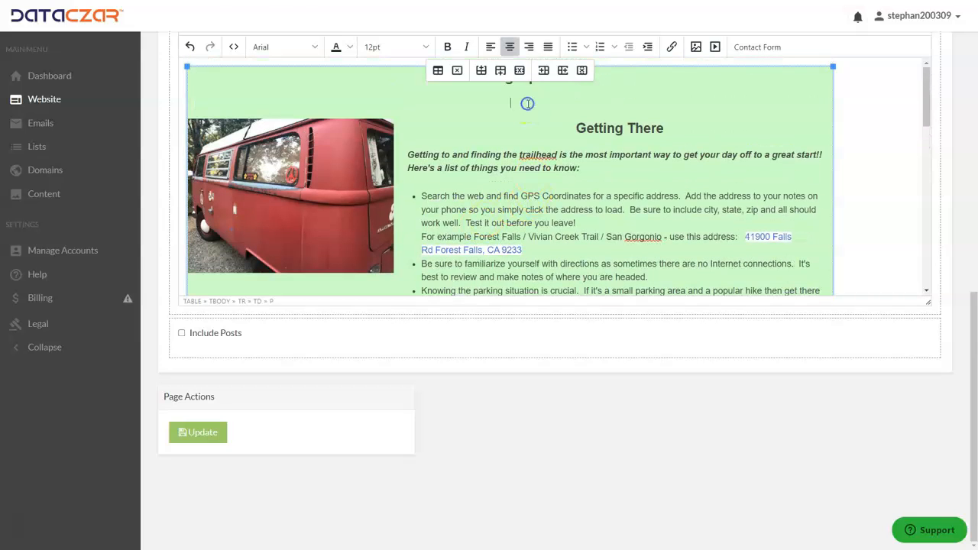
{"action": "scroll", "coordinate": [496, 116], "scroll_direction": "up", "scroll_amount": 2}
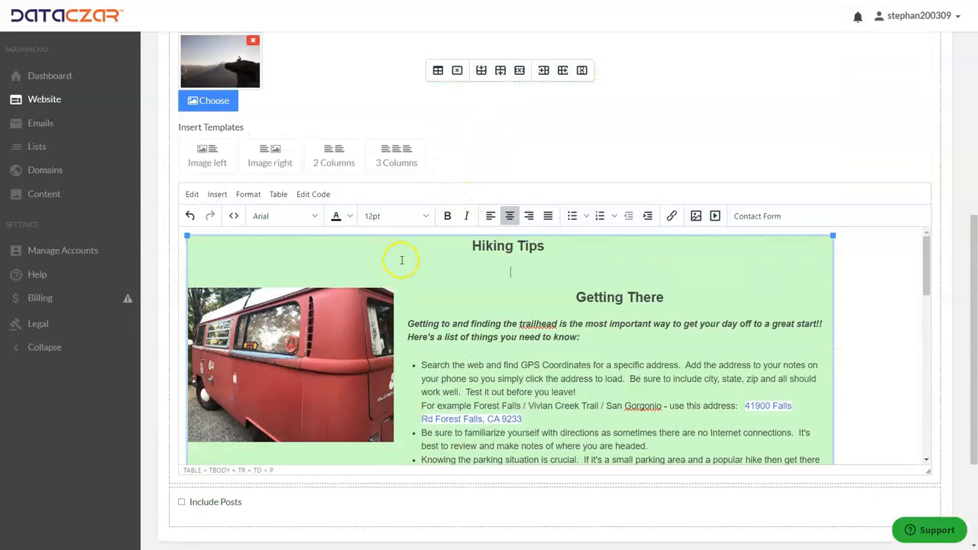
{"action": "scroll", "coordinate": [460, 269], "scroll_direction": "down", "scroll_amount": 12}
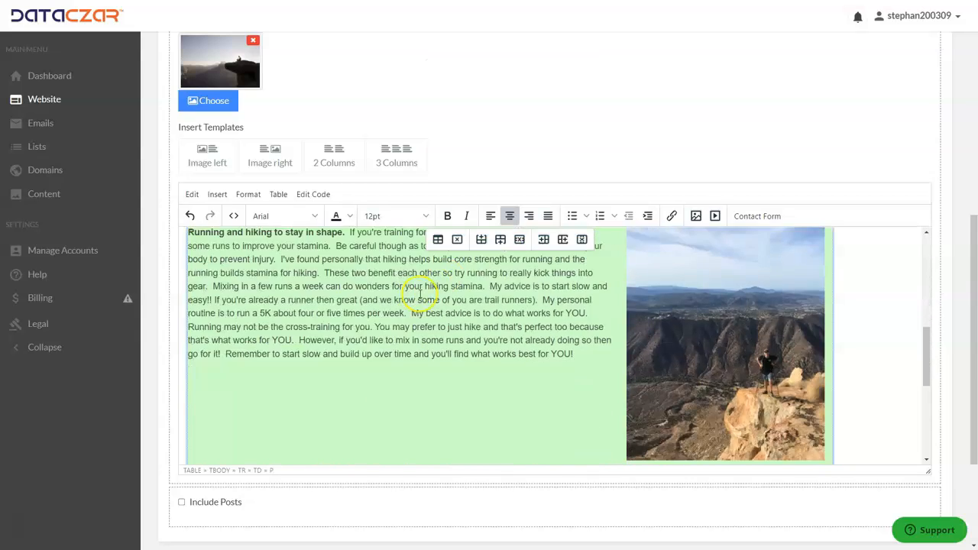
{"action": "scroll", "coordinate": [464, 159], "scroll_direction": "up", "scroll_amount": 8}
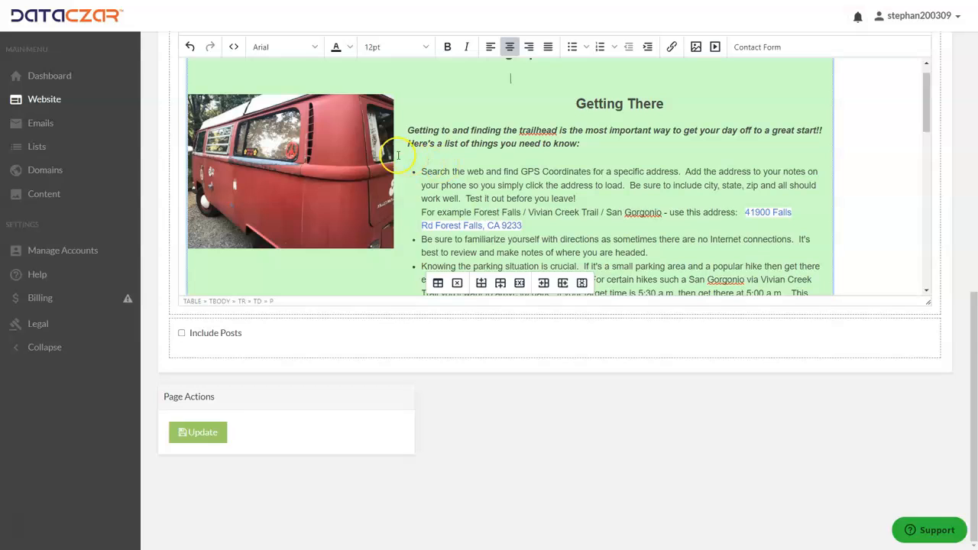
{"action": "left_click", "coordinate": [202, 434]}
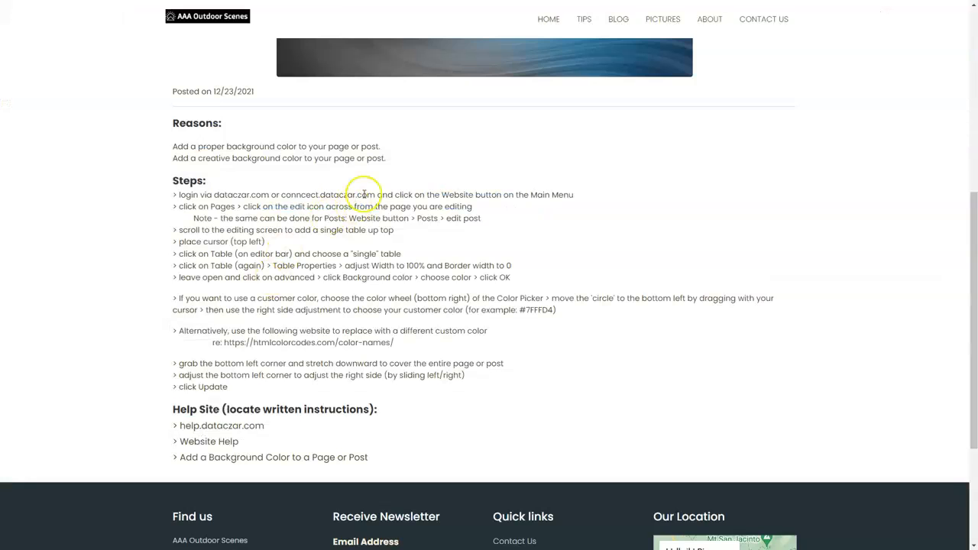
Switch to the live AAA Outdoor Scenes website and examine the background color on its Tips page.
{"action": "left_click", "coordinate": [579, 28]}
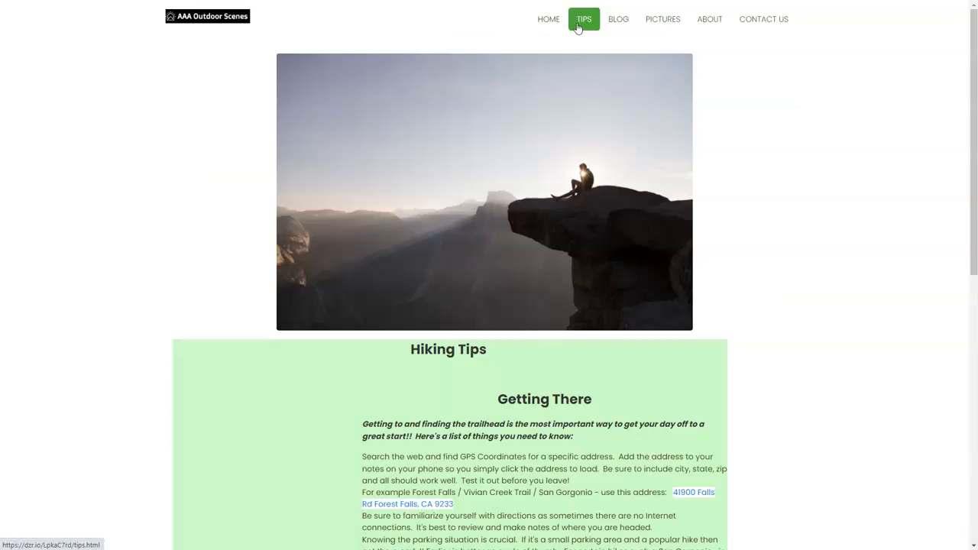
{"action": "scroll", "coordinate": [449, 366], "scroll_direction": "down", "scroll_amount": 2}
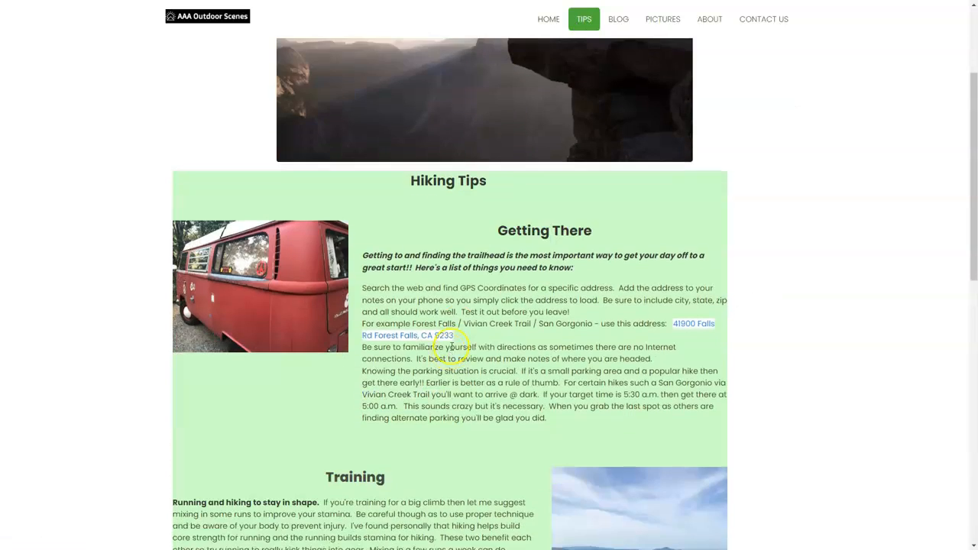
Examine the green background on the live Tips page from the Getting There section down to the Off the cuff section.
{"action": "scroll", "coordinate": [450, 223], "scroll_direction": "down", "scroll_amount": 6}
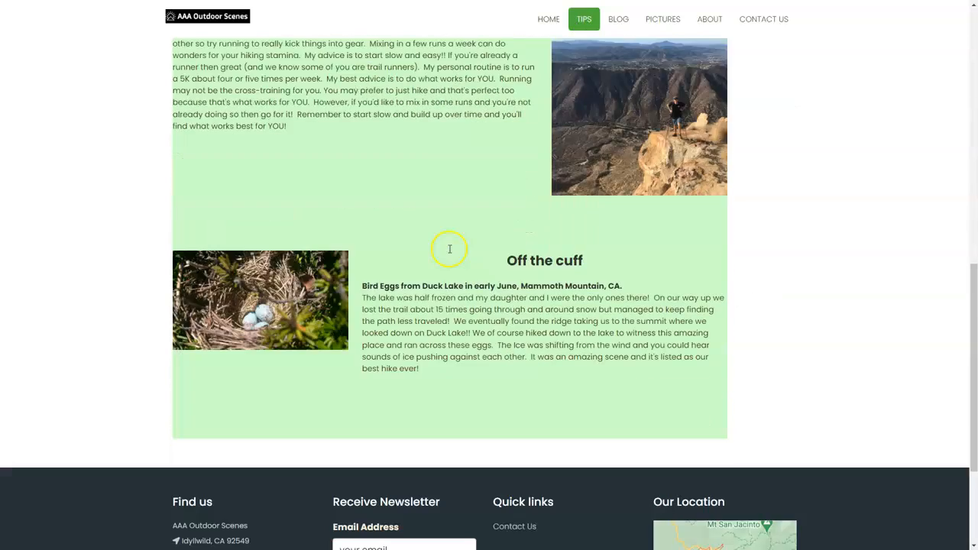
{"action": "scroll", "coordinate": [449, 248], "scroll_direction": "up", "scroll_amount": 1}
{"action": "scroll", "coordinate": [449, 253], "scroll_direction": "up", "scroll_amount": 7}
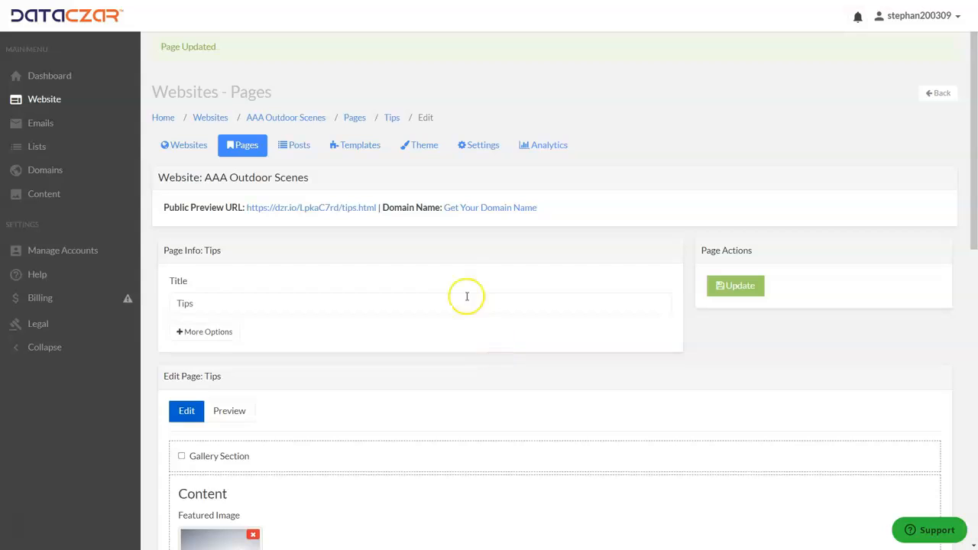
Return to the Tips page editor and remove the page's featured image.
{"action": "scroll", "coordinate": [414, 248], "scroll_direction": "down", "scroll_amount": 1}
{"action": "scroll", "coordinate": [416, 221], "scroll_direction": "down", "scroll_amount": 3}
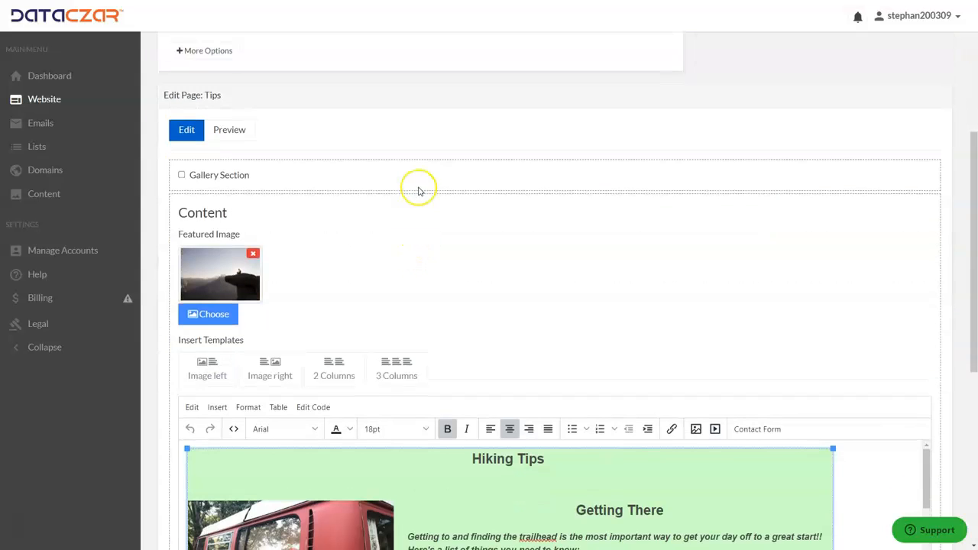
{"action": "scroll", "coordinate": [419, 191], "scroll_direction": "down", "scroll_amount": 1}
{"action": "scroll", "coordinate": [430, 299], "scroll_direction": "down", "scroll_amount": 2}
{"action": "scroll", "coordinate": [382, 217], "scroll_direction": "up", "scroll_amount": 2}
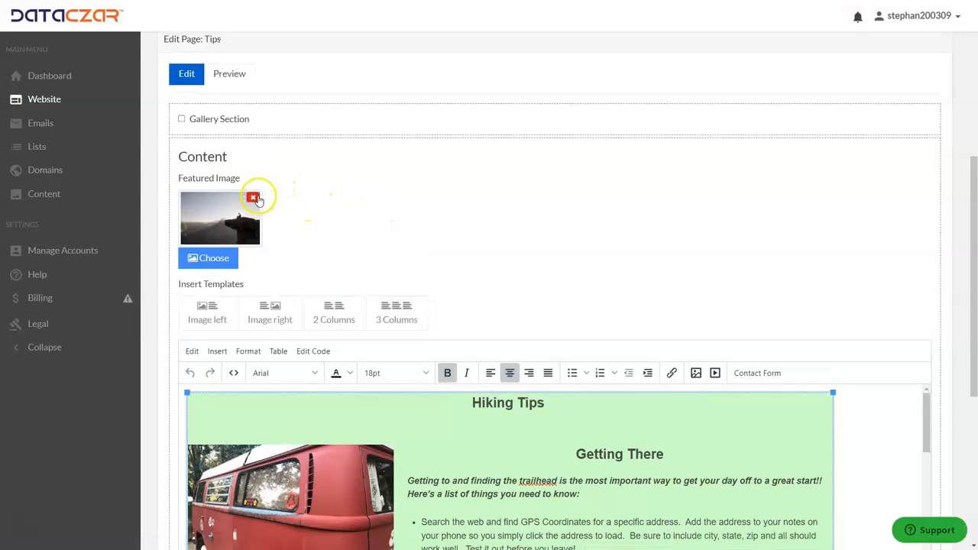
{"action": "left_click", "coordinate": [252, 199]}
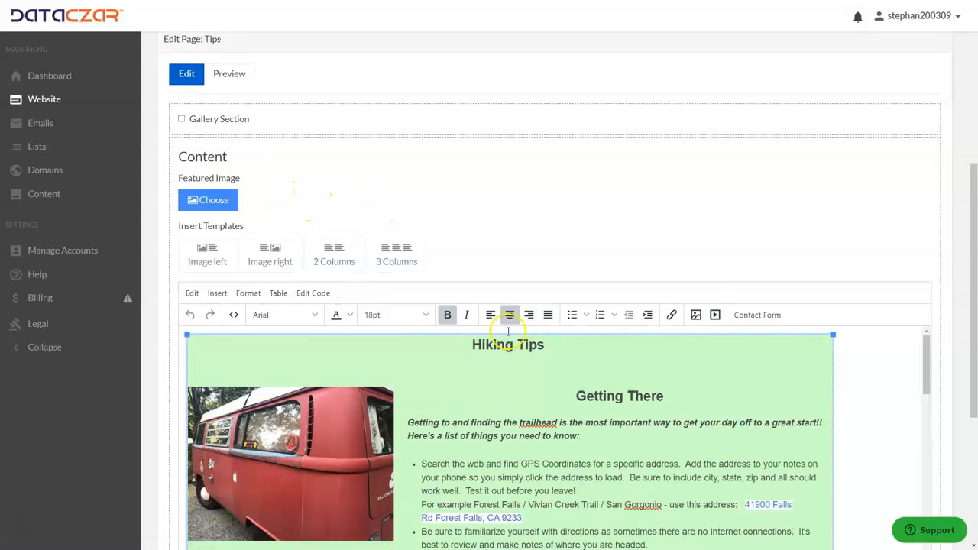
Add a line below the Hiking Tips heading and insert the photo of the person sitting on a cliff from My Images.
{"action": "left_click", "coordinate": [562, 345]}
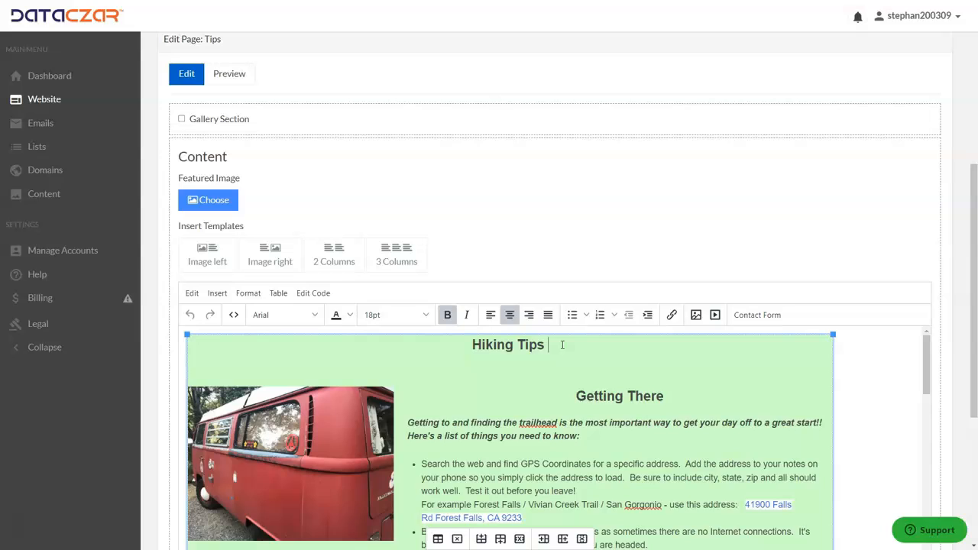
{"action": "key", "text": "Return"}
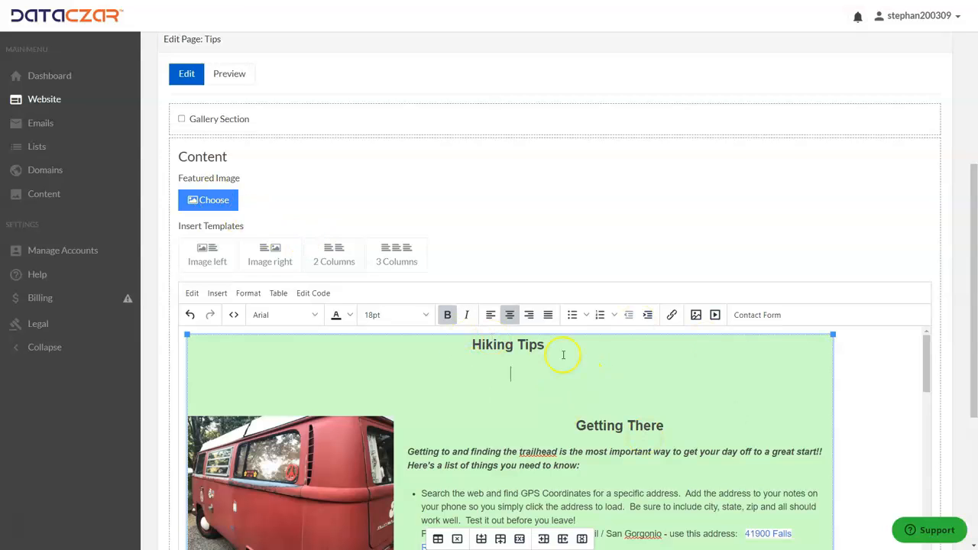
{"action": "left_click", "coordinate": [697, 315]}
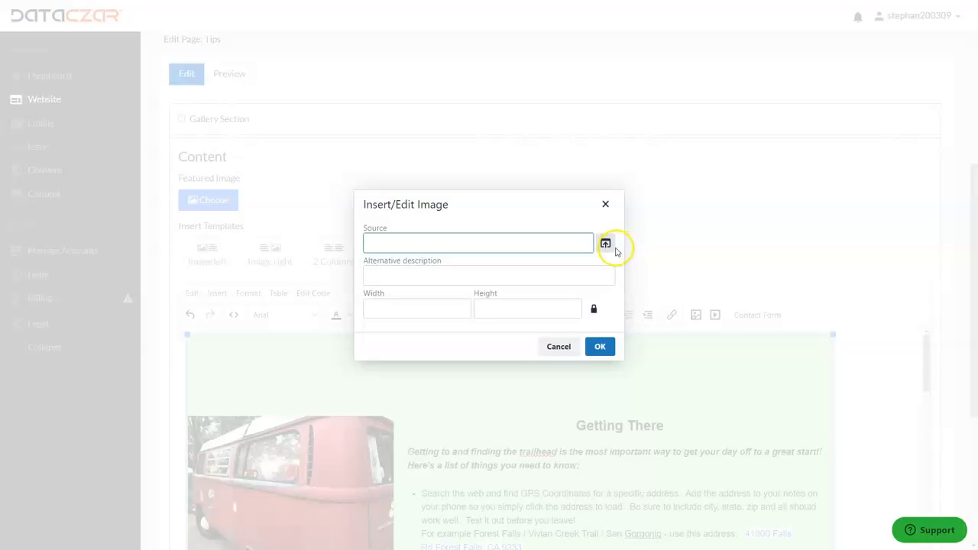
{"action": "left_click", "coordinate": [607, 243]}
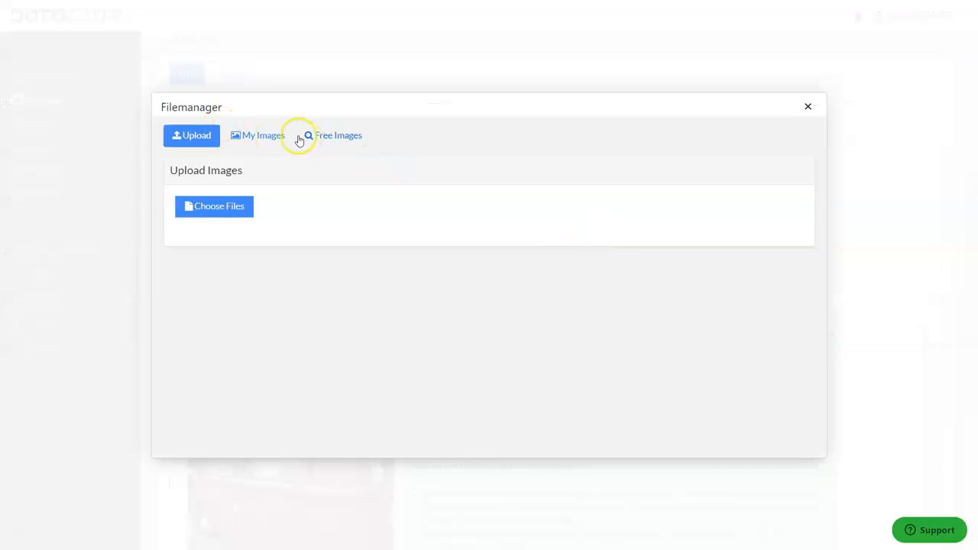
{"action": "left_click", "coordinate": [267, 134]}
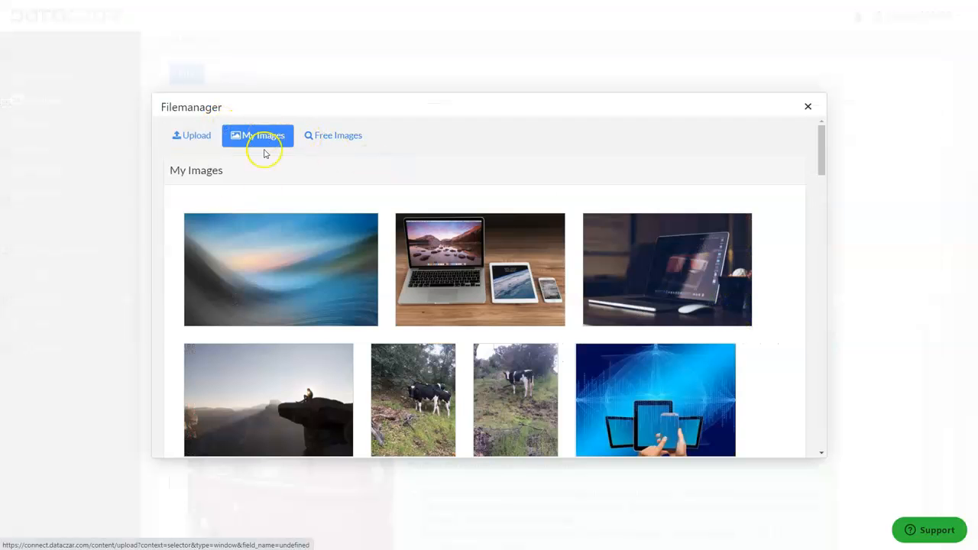
{"action": "left_click", "coordinate": [277, 406]}
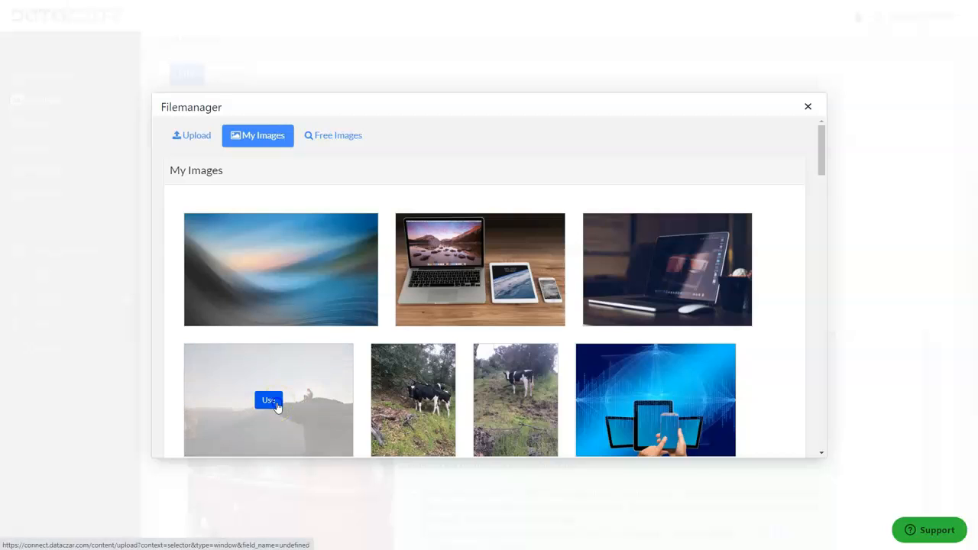
{"action": "left_click", "coordinate": [601, 347]}
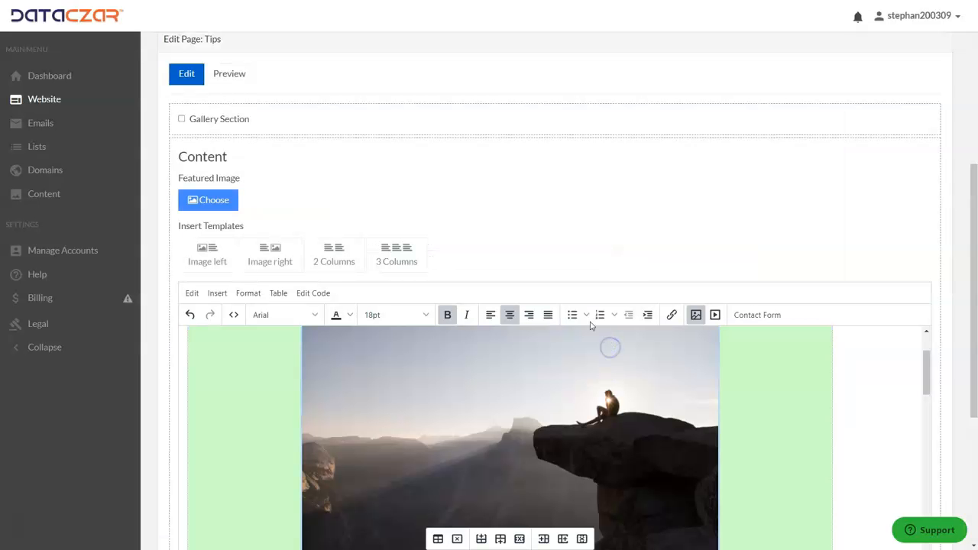
Shrink the inserted cliff photo slightly from its lower corner inside the green table.
{"action": "scroll", "coordinate": [577, 261], "scroll_direction": "down", "scroll_amount": 3}
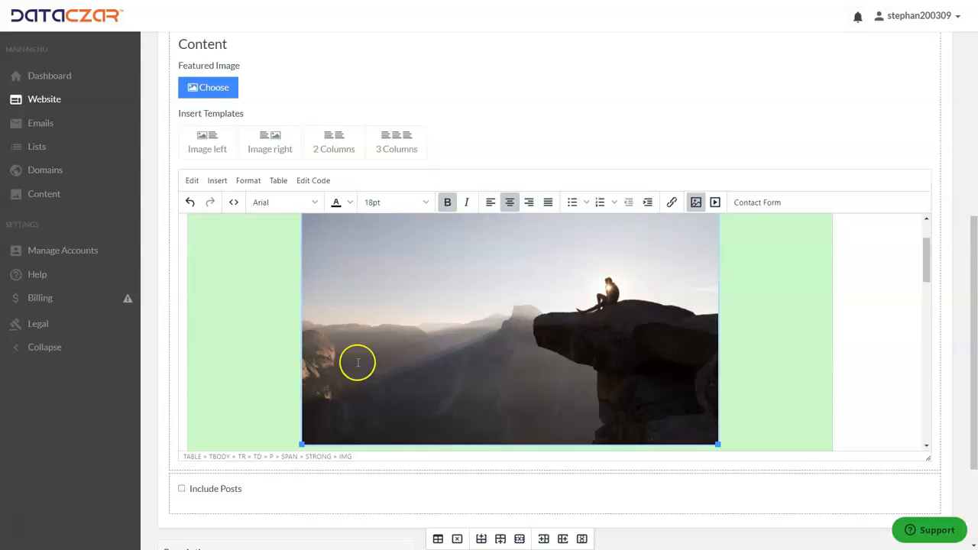
{"action": "scroll", "coordinate": [358, 358], "scroll_direction": "down", "scroll_amount": 2}
{"action": "left_click_drag", "start_coordinate": [301, 388], "coordinate": [312, 364]}
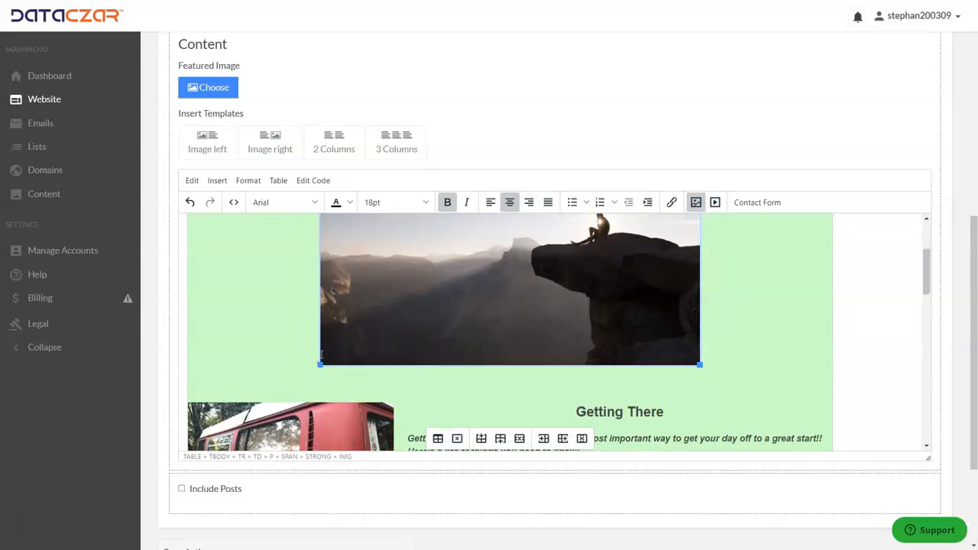
{"action": "scroll", "coordinate": [317, 359], "scroll_direction": "up", "scroll_amount": 2}
Check the remaining content of the green table through the Off the cuff section and update the Tips page.
{"action": "scroll", "coordinate": [321, 354], "scroll_direction": "down", "scroll_amount": 4}
{"action": "scroll", "coordinate": [321, 354], "scroll_direction": "down", "scroll_amount": 10}
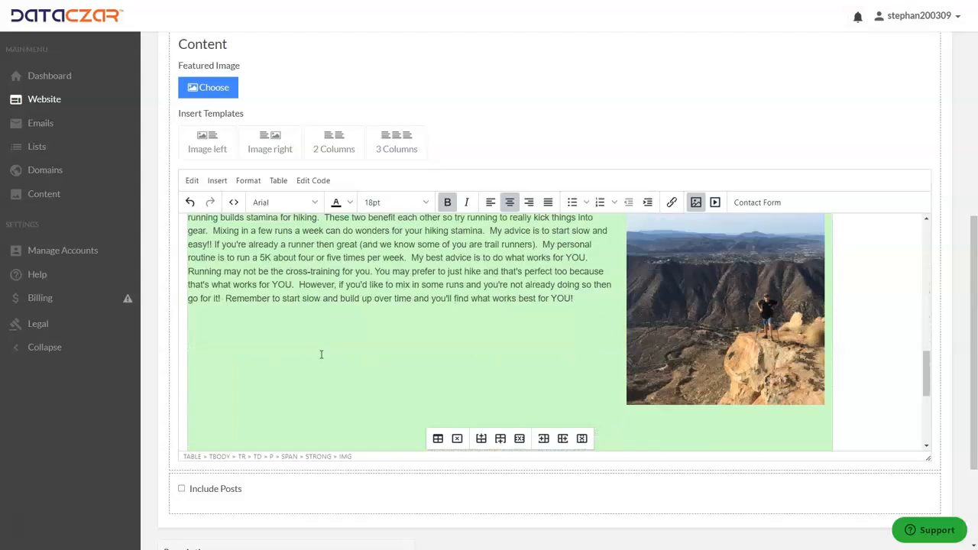
{"action": "scroll", "coordinate": [290, 396], "scroll_direction": "down", "scroll_amount": 1}
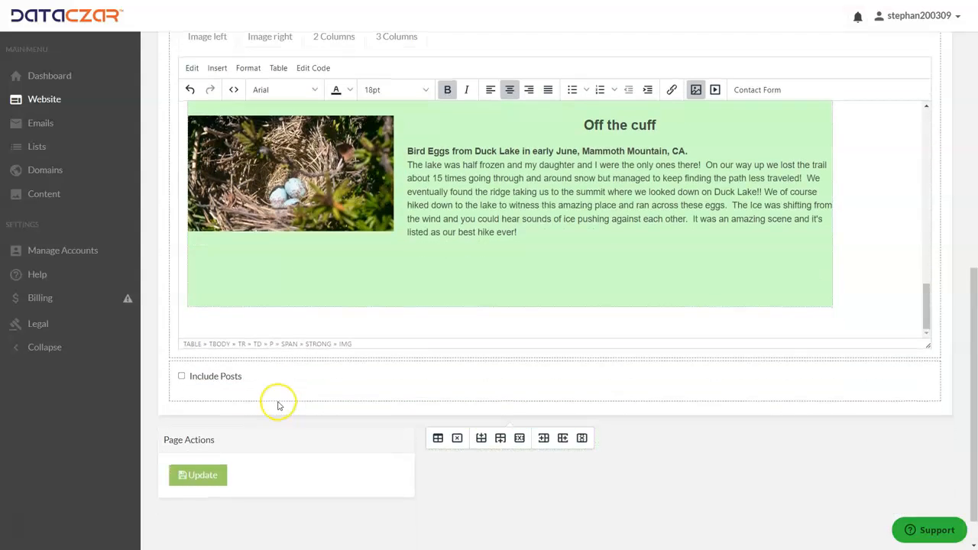
{"action": "left_click", "coordinate": [204, 478]}
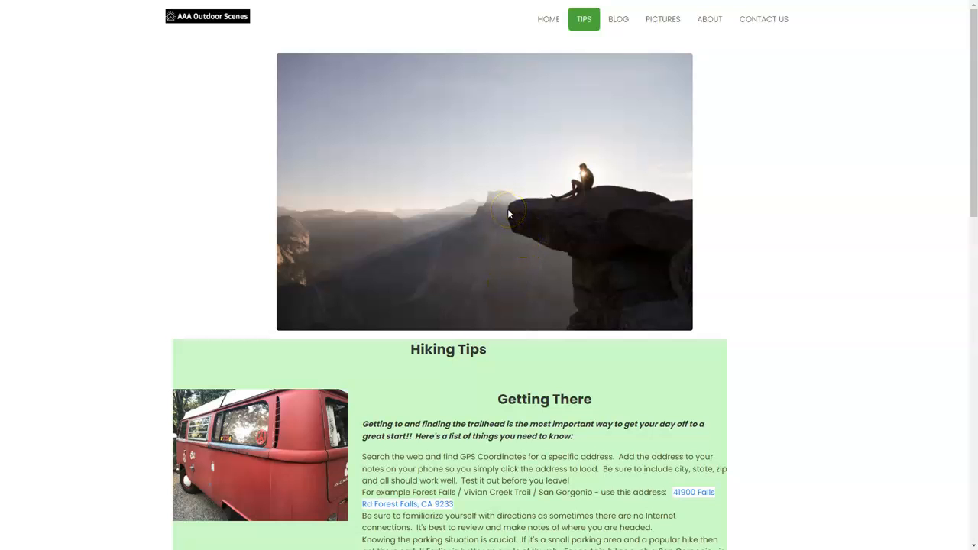
Reload the live Tips page and check the cliff photo and the green background down to the footer.
{"action": "key", "text": "F5"}
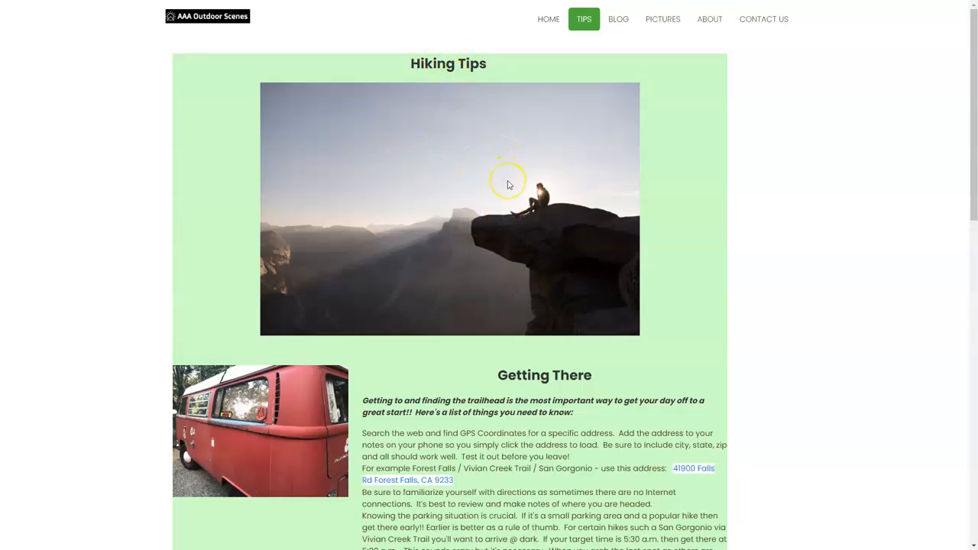
{"action": "scroll", "coordinate": [478, 314], "scroll_direction": "down", "scroll_amount": 5}
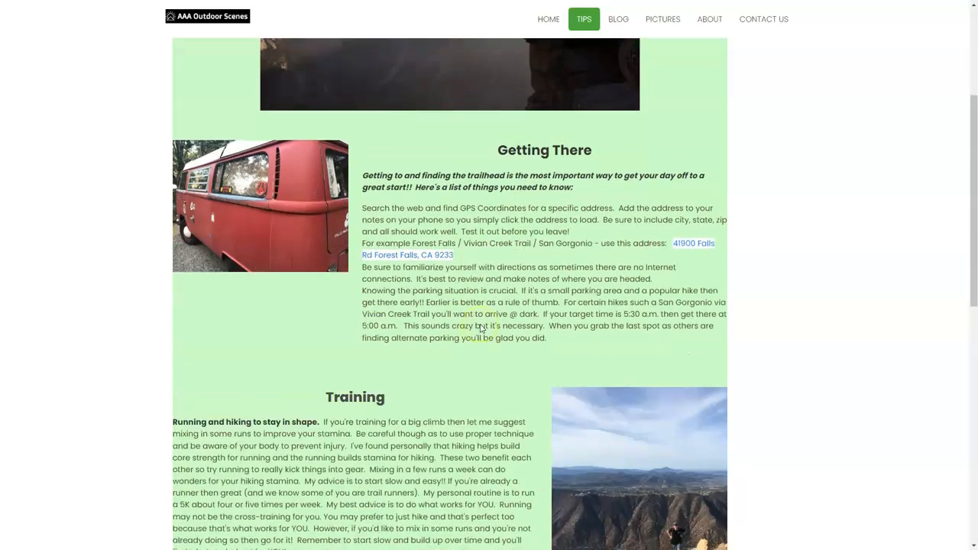
{"action": "scroll", "coordinate": [462, 301], "scroll_direction": "down", "scroll_amount": 3}
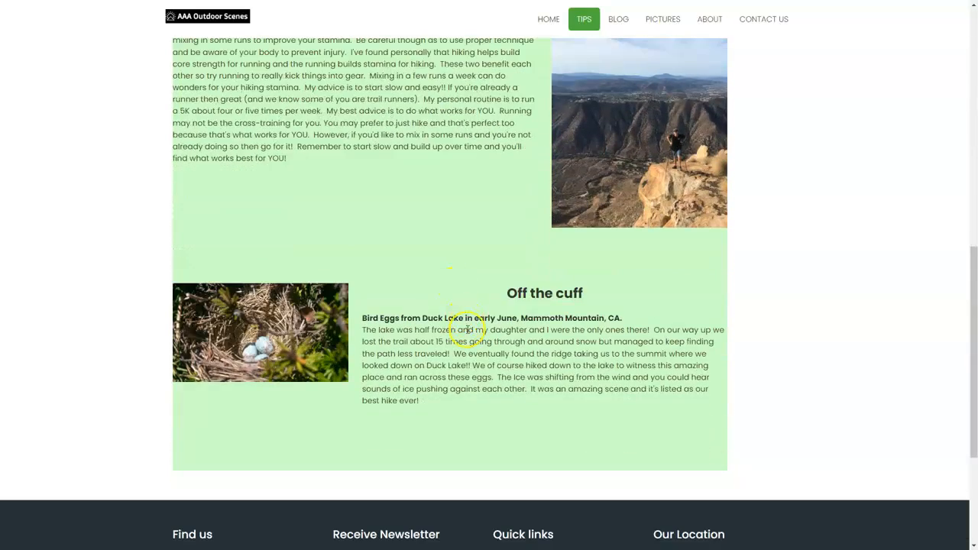
{"action": "scroll", "coordinate": [468, 330], "scroll_direction": "up", "scroll_amount": 9}
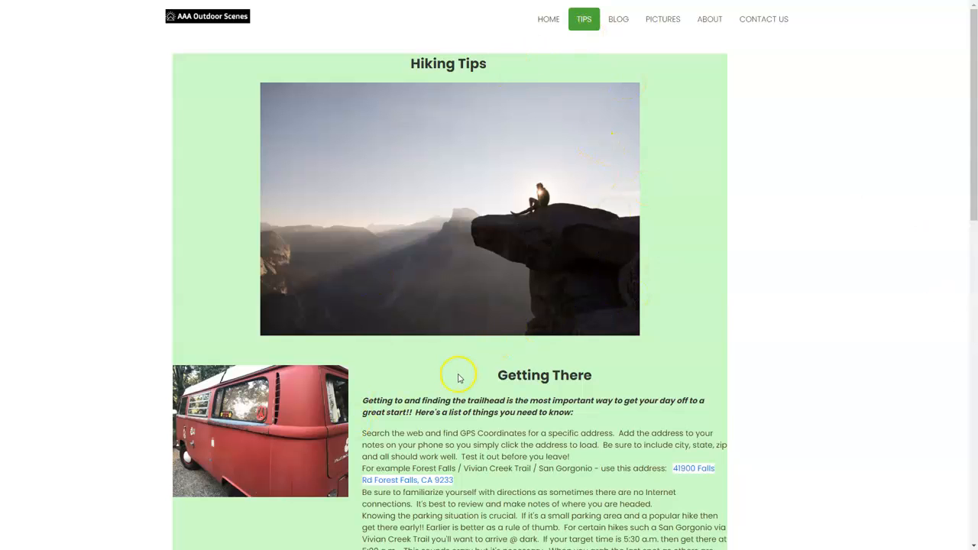
{"action": "mouse_move", "coordinate": [489, 16]}
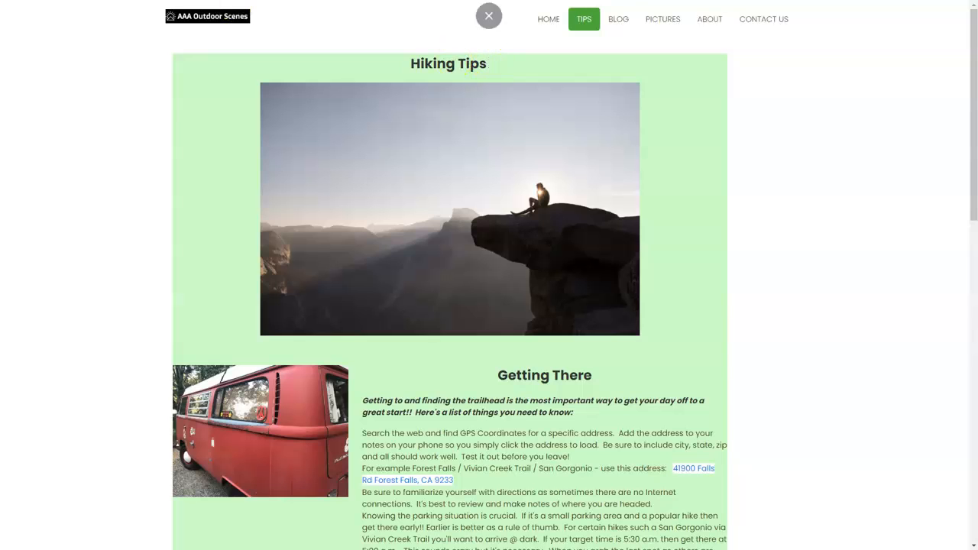
Switch back to the Tips page editor and add the line "We love hiking!!!" below the Hiking Tips heading.
{"action": "key", "text": "ctrl+Tab"}
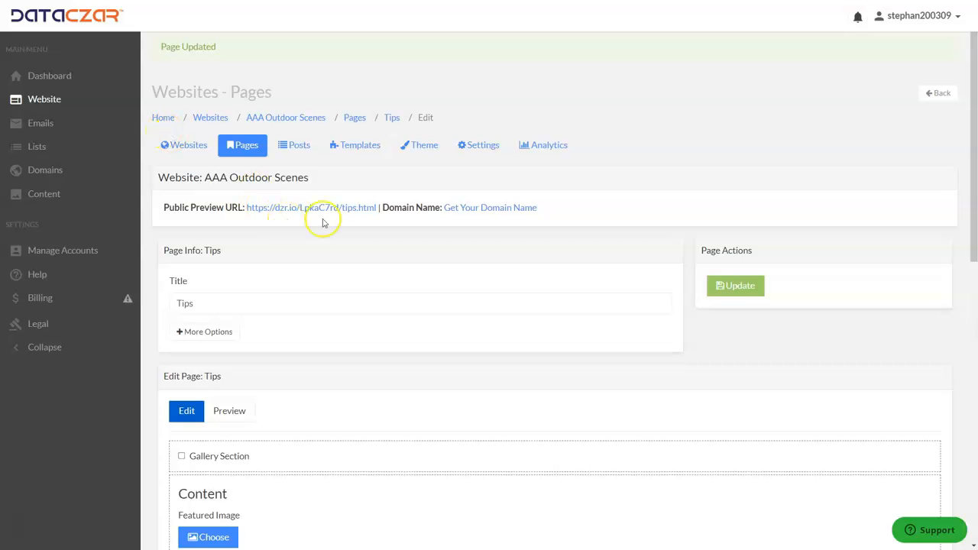
{"action": "scroll", "coordinate": [360, 196], "scroll_direction": "down", "scroll_amount": 6}
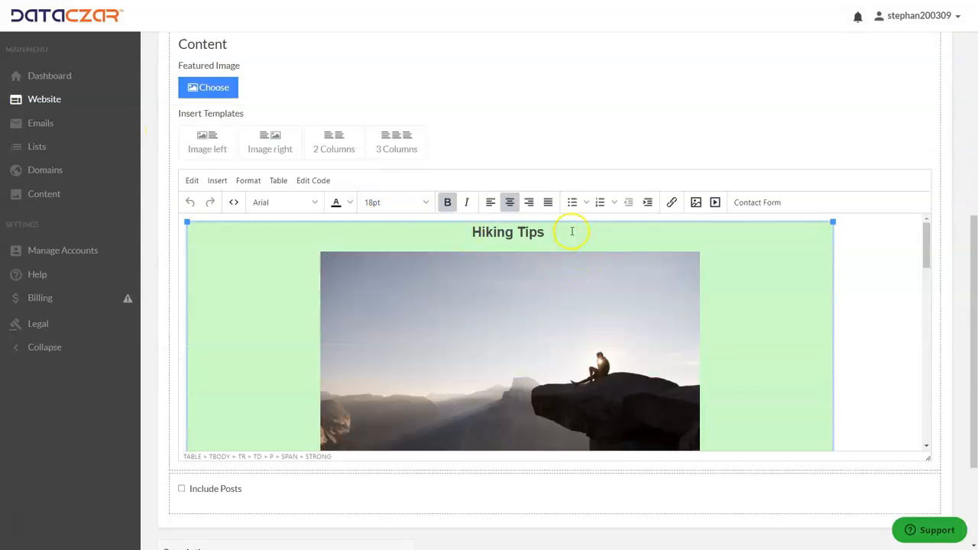
{"action": "left_click", "coordinate": [572, 231]}
{"action": "key", "text": "Return"}
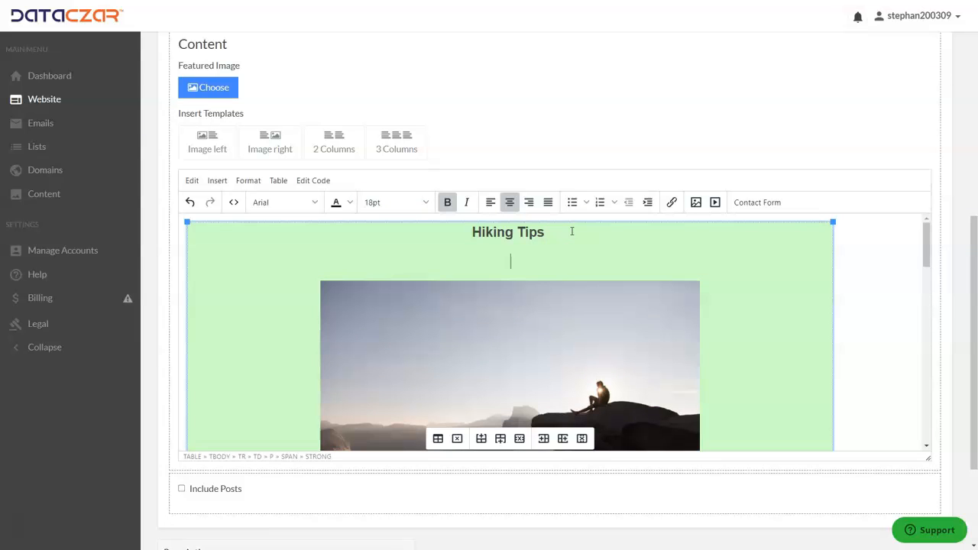
{"action": "type", "text": "We love hiking!!!"}
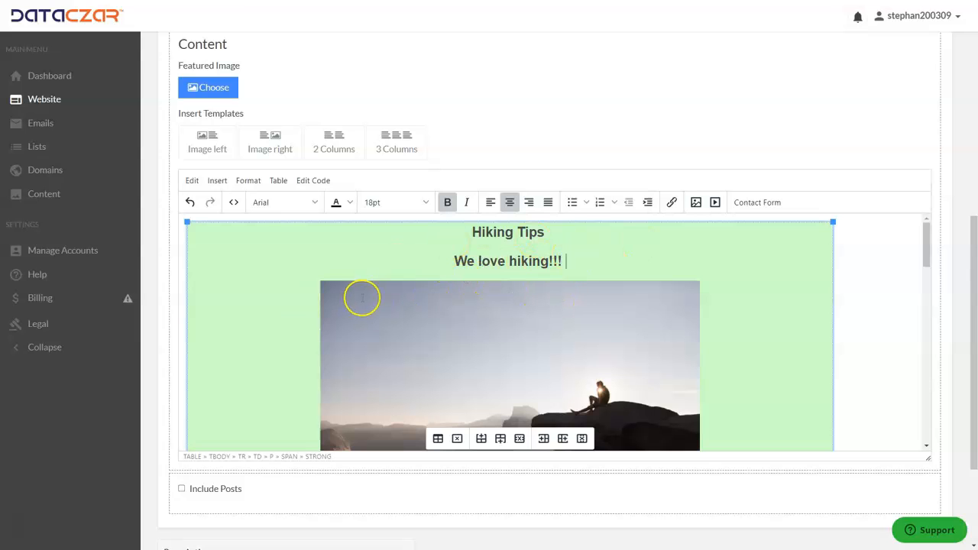
Look over the edited table content and undo the text added below the Hiking Tips heading.
{"action": "scroll", "coordinate": [498, 378], "scroll_direction": "down", "scroll_amount": 2}
{"action": "scroll", "coordinate": [497, 380], "scroll_direction": "up", "scroll_amount": 1}
{"action": "scroll", "coordinate": [496, 379], "scroll_direction": "up", "scroll_amount": 2}
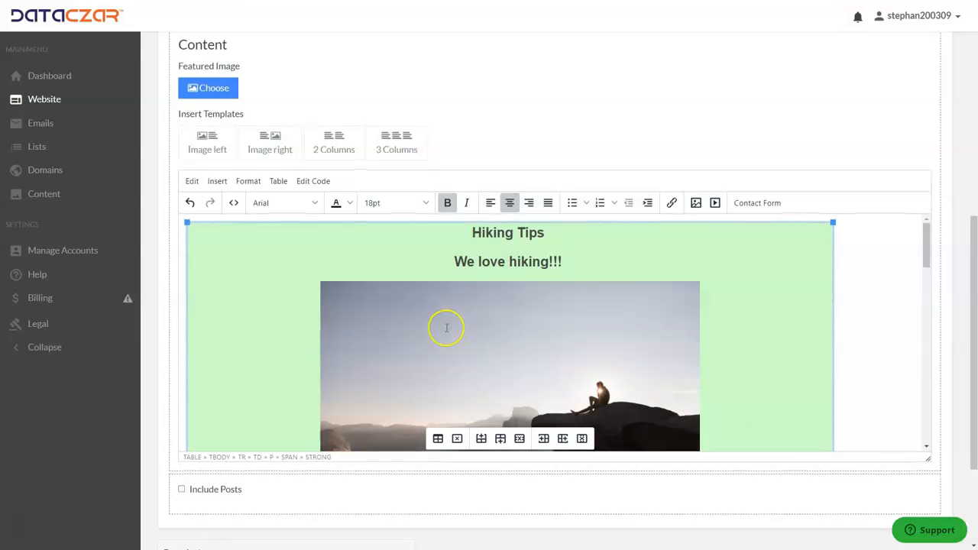
{"action": "scroll", "coordinate": [446, 328], "scroll_direction": "up", "scroll_amount": 2}
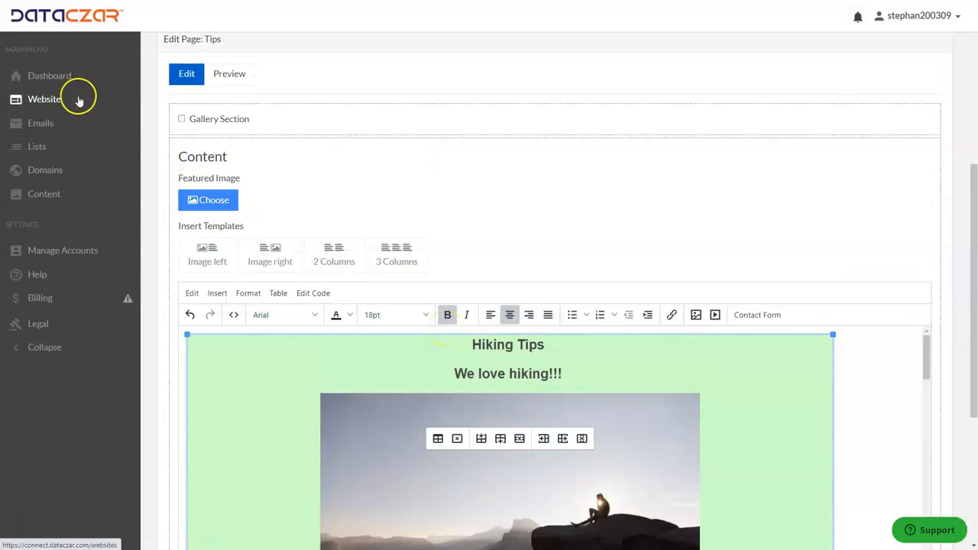
{"action": "scroll", "coordinate": [289, 213], "scroll_direction": "up", "scroll_amount": 2}
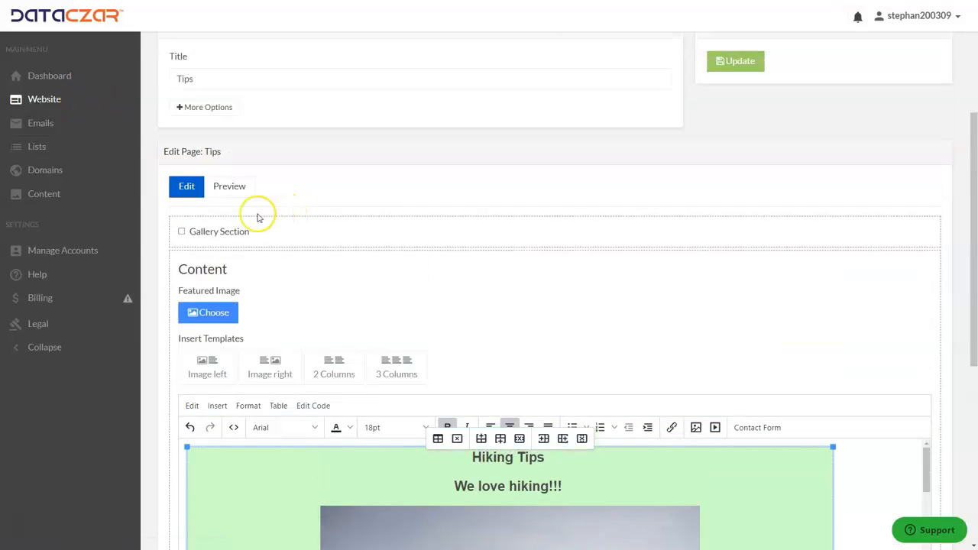
{"action": "left_click", "coordinate": [186, 430]}
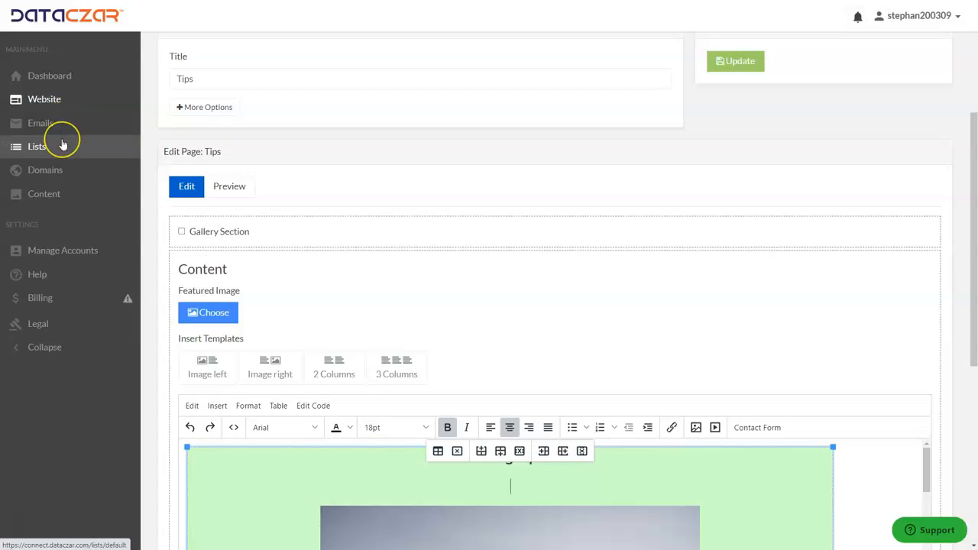
Leave the Tips page editor without saving the changes and open the Help Center from the Help page.
{"action": "left_click", "coordinate": [48, 280]}
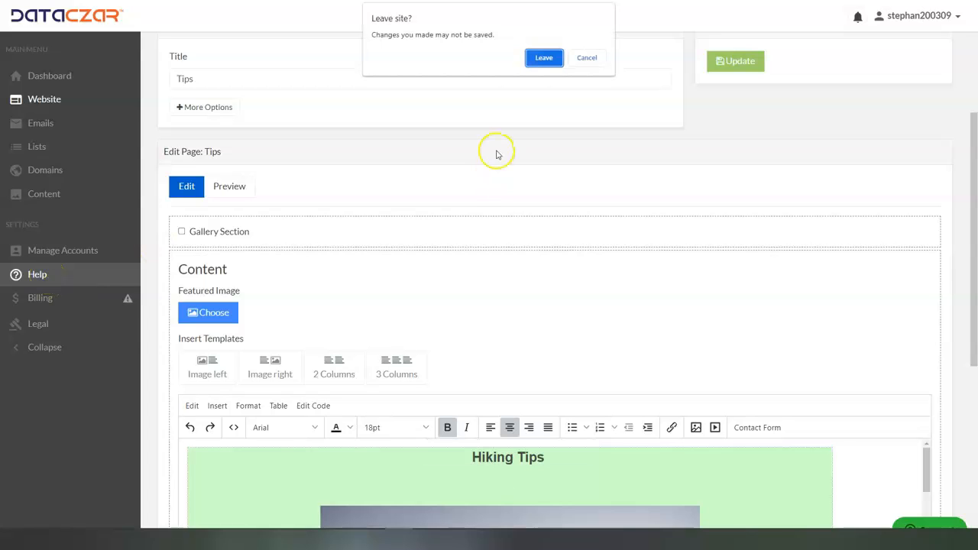
{"action": "left_click", "coordinate": [545, 59]}
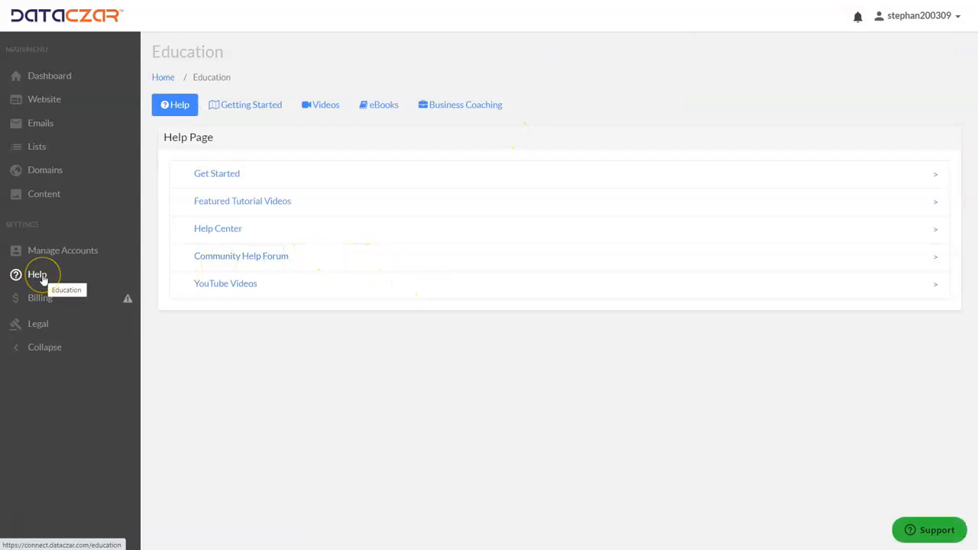
{"action": "left_click", "coordinate": [205, 230]}
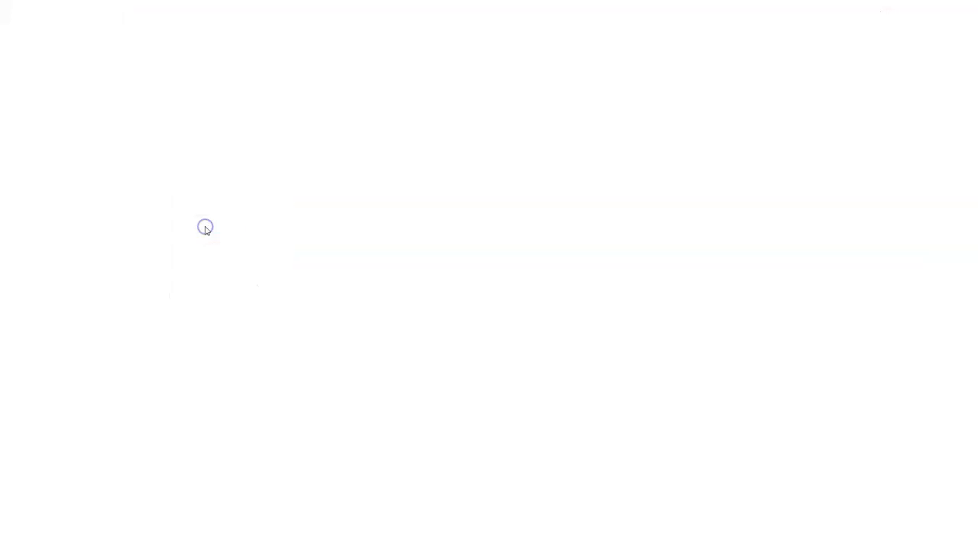